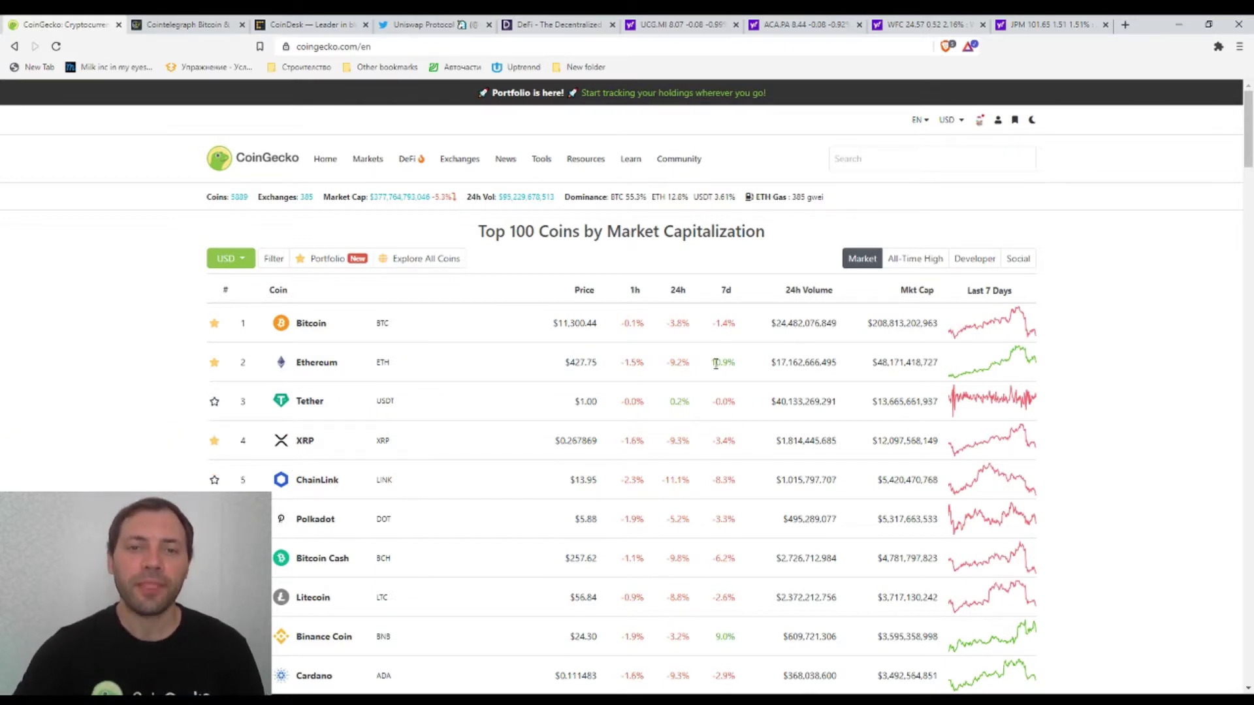
{"action": "scroll", "coordinate": [720, 382], "scroll_direction": "down", "scroll_amount": 1}
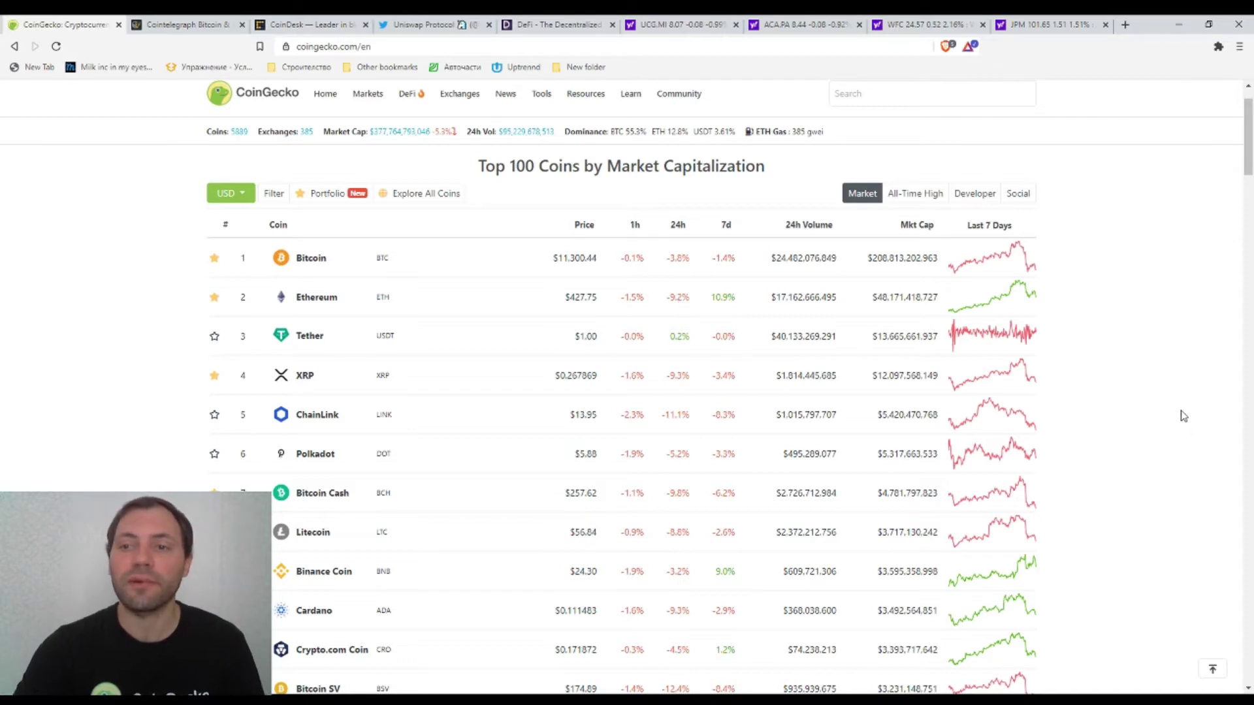
{"action": "scroll", "coordinate": [1182, 417], "scroll_direction": "down", "scroll_amount": 1}
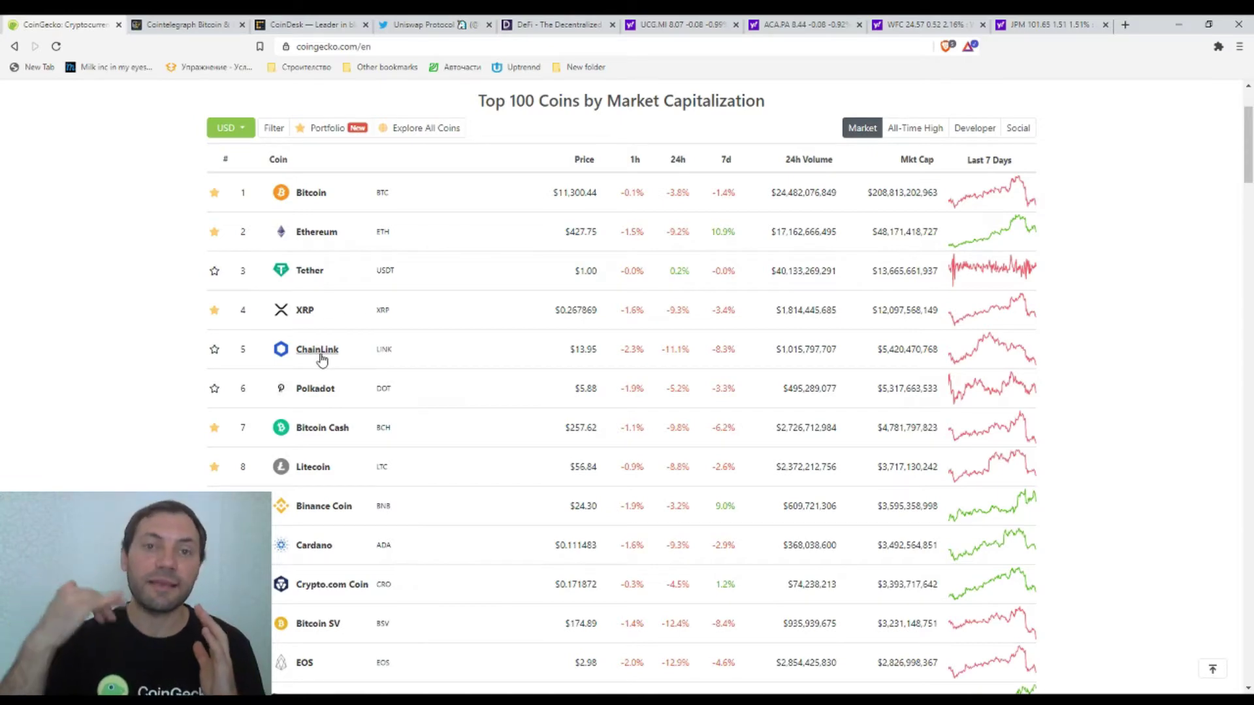
{"action": "scroll", "coordinate": [331, 371], "scroll_direction": "down", "scroll_amount": 2}
{"action": "scroll", "coordinate": [332, 372], "scroll_direction": "down", "scroll_amount": 2}
{"action": "scroll", "coordinate": [341, 366], "scroll_direction": "down", "scroll_amount": 1}
{"action": "scroll", "coordinate": [327, 323], "scroll_direction": "down", "scroll_amount": 1}
{"action": "scroll", "coordinate": [324, 319], "scroll_direction": "down", "scroll_amount": 1}
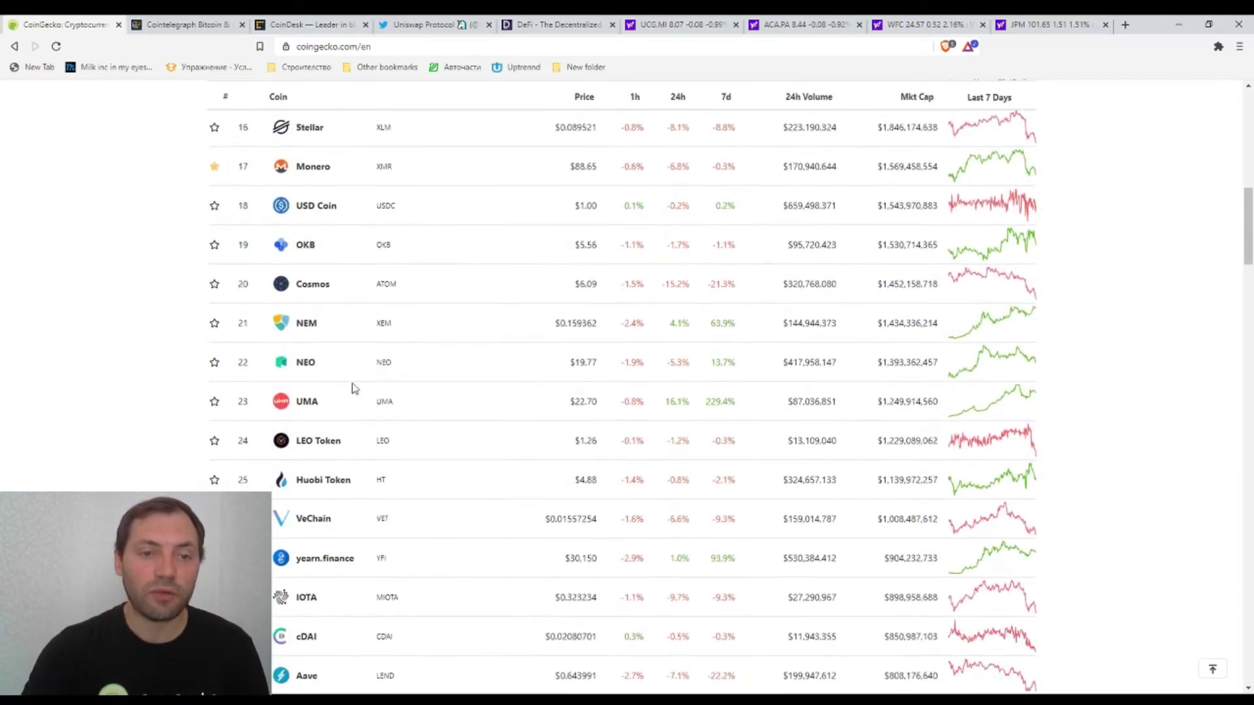
{"action": "scroll", "coordinate": [1141, 461], "scroll_direction": "up", "scroll_amount": 3}
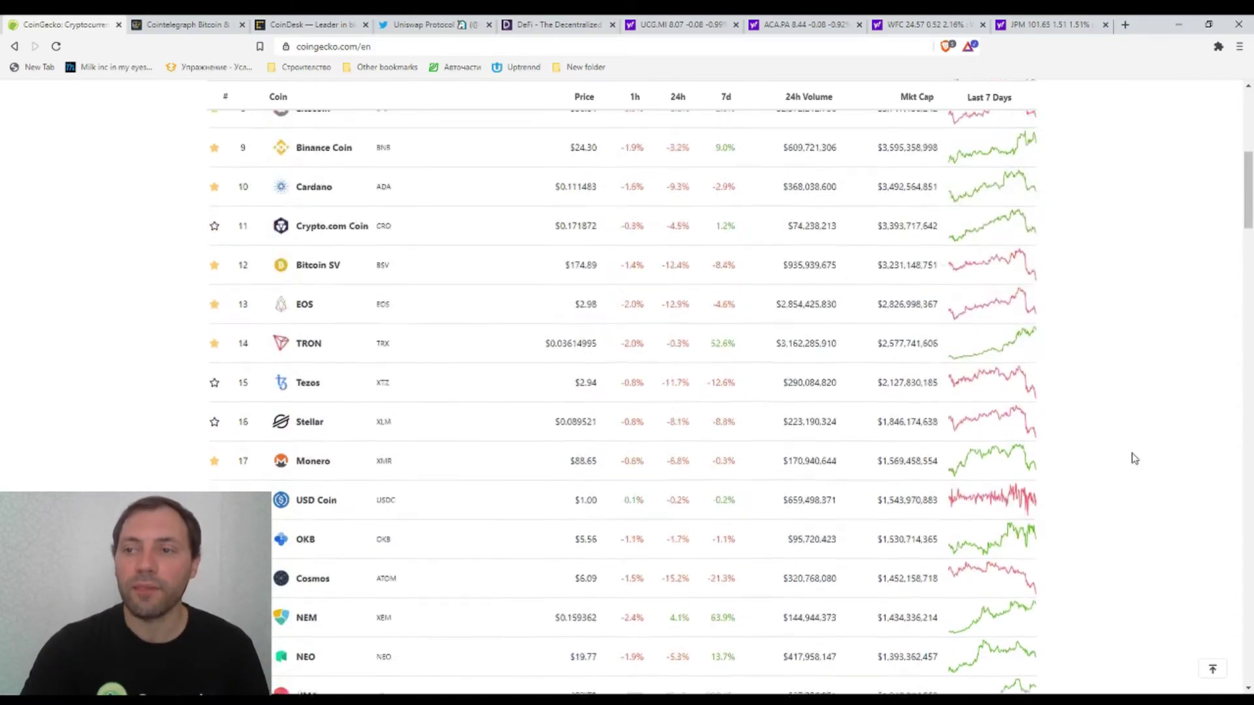
{"action": "scroll", "coordinate": [1081, 409], "scroll_direction": "down", "scroll_amount": 3}
{"action": "scroll", "coordinate": [324, 365], "scroll_direction": "down", "scroll_amount": 3}
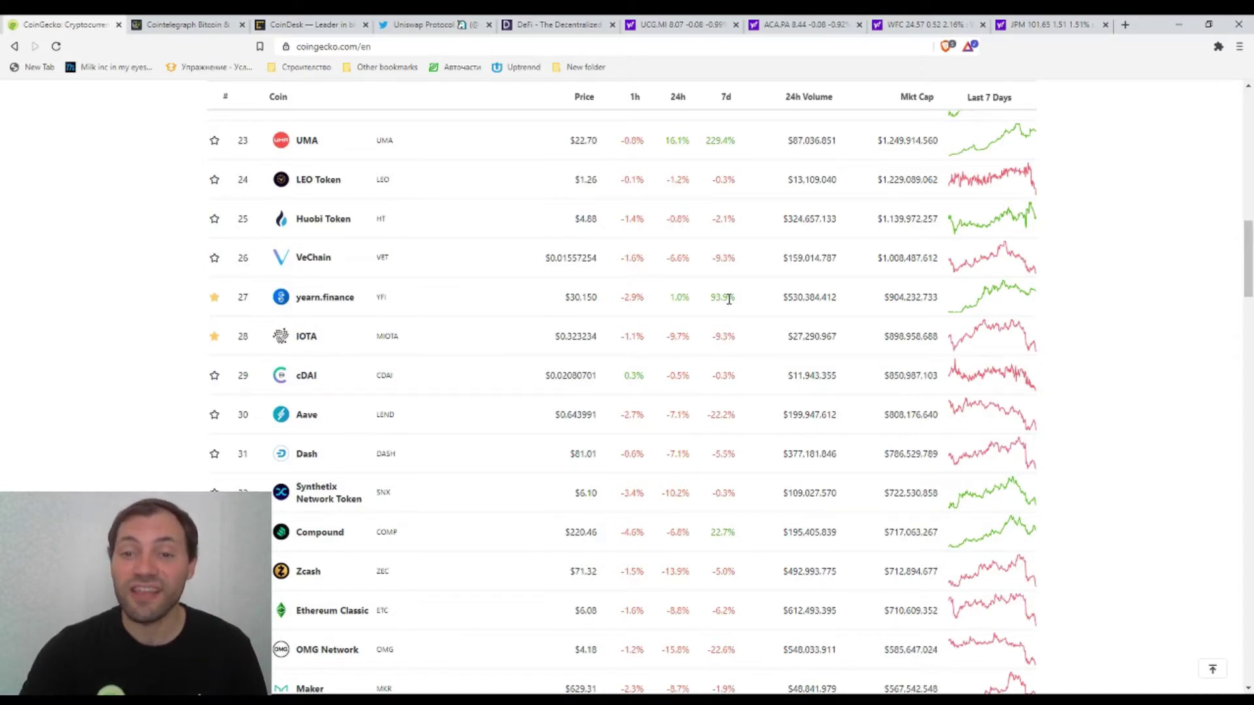
View yearn.finance's full price history chart on CoinGecko and return to the main coin list.
{"action": "left_click", "coordinate": [334, 296]}
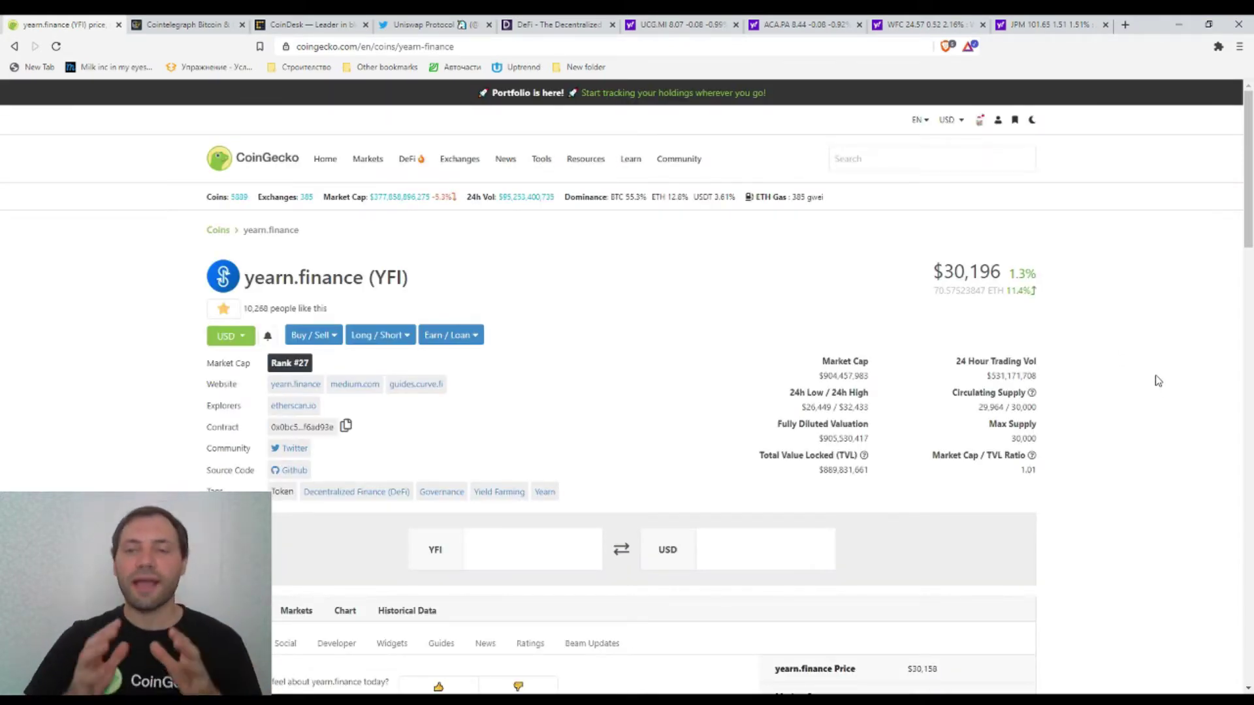
{"action": "scroll", "coordinate": [1152, 378], "scroll_direction": "down", "scroll_amount": 3}
{"action": "scroll", "coordinate": [1128, 347], "scroll_direction": "down", "scroll_amount": 3}
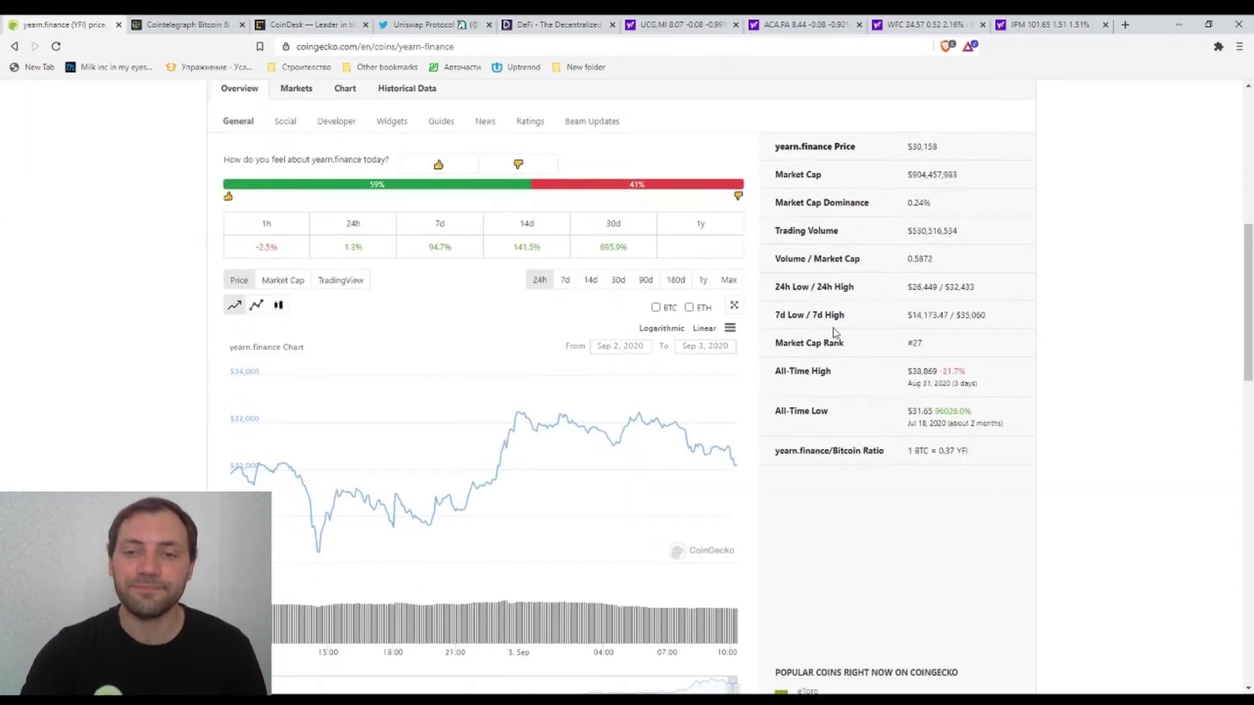
{"action": "left_click", "coordinate": [727, 281]}
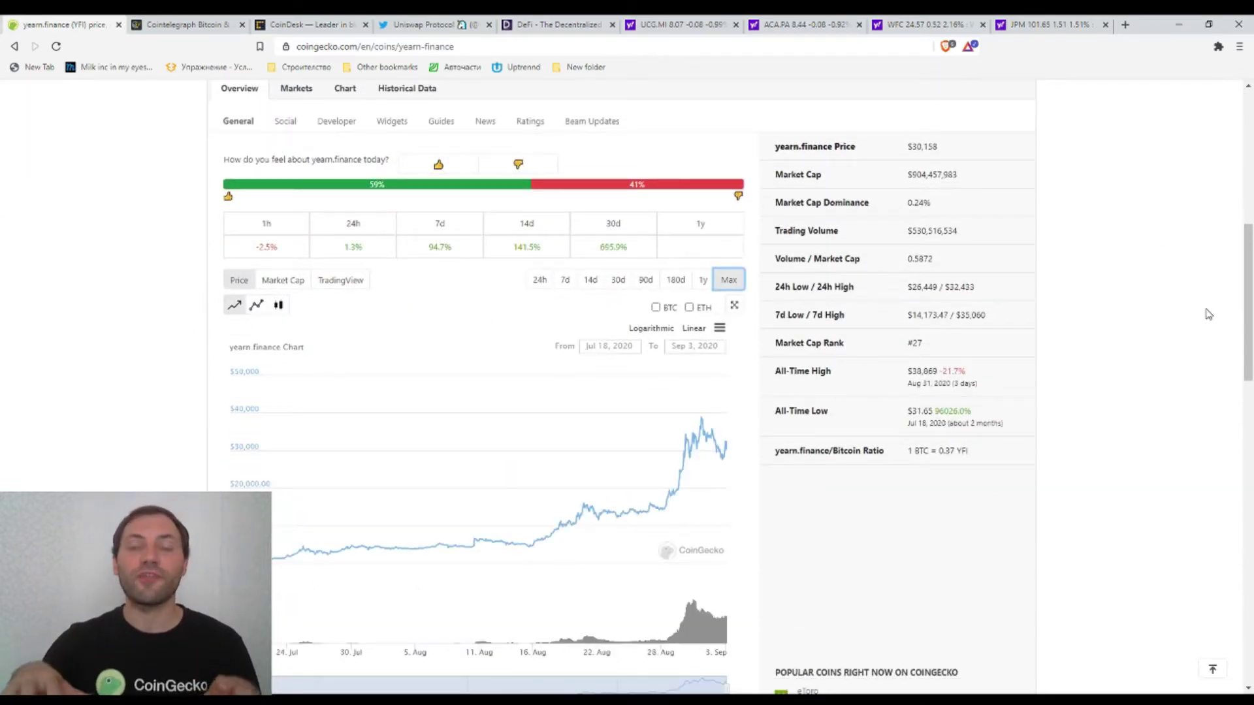
{"action": "scroll", "coordinate": [1094, 300], "scroll_direction": "down", "scroll_amount": 2}
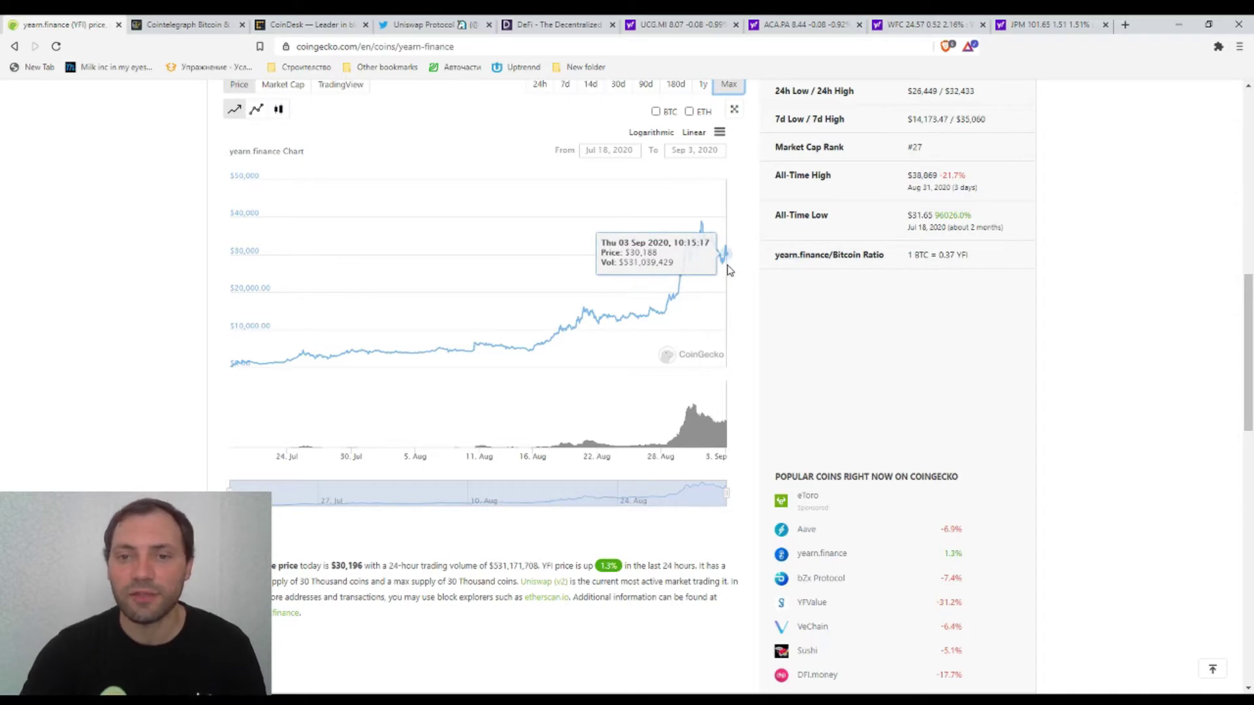
{"action": "scroll", "coordinate": [977, 375], "scroll_direction": "up", "scroll_amount": 2}
{"action": "scroll", "coordinate": [1033, 397], "scroll_direction": "up", "scroll_amount": 3}
{"action": "scroll", "coordinate": [1075, 392], "scroll_direction": "up", "scroll_amount": 2}
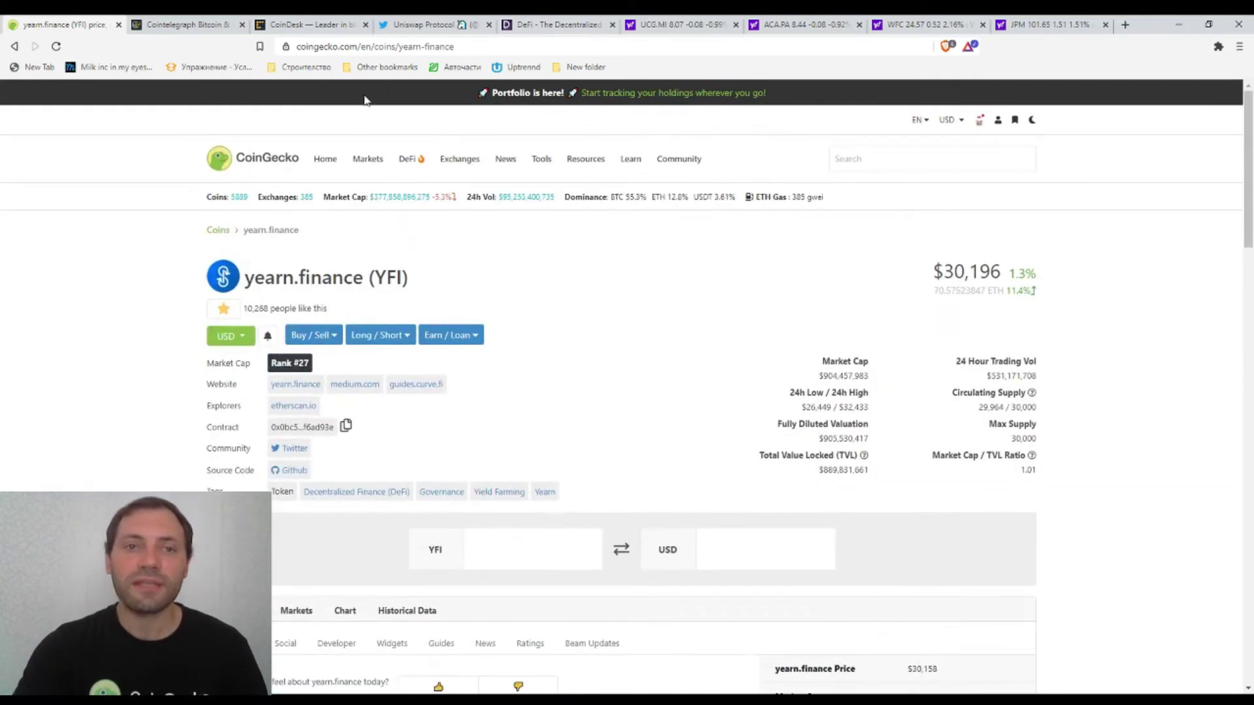
{"action": "left_click", "coordinate": [14, 47]}
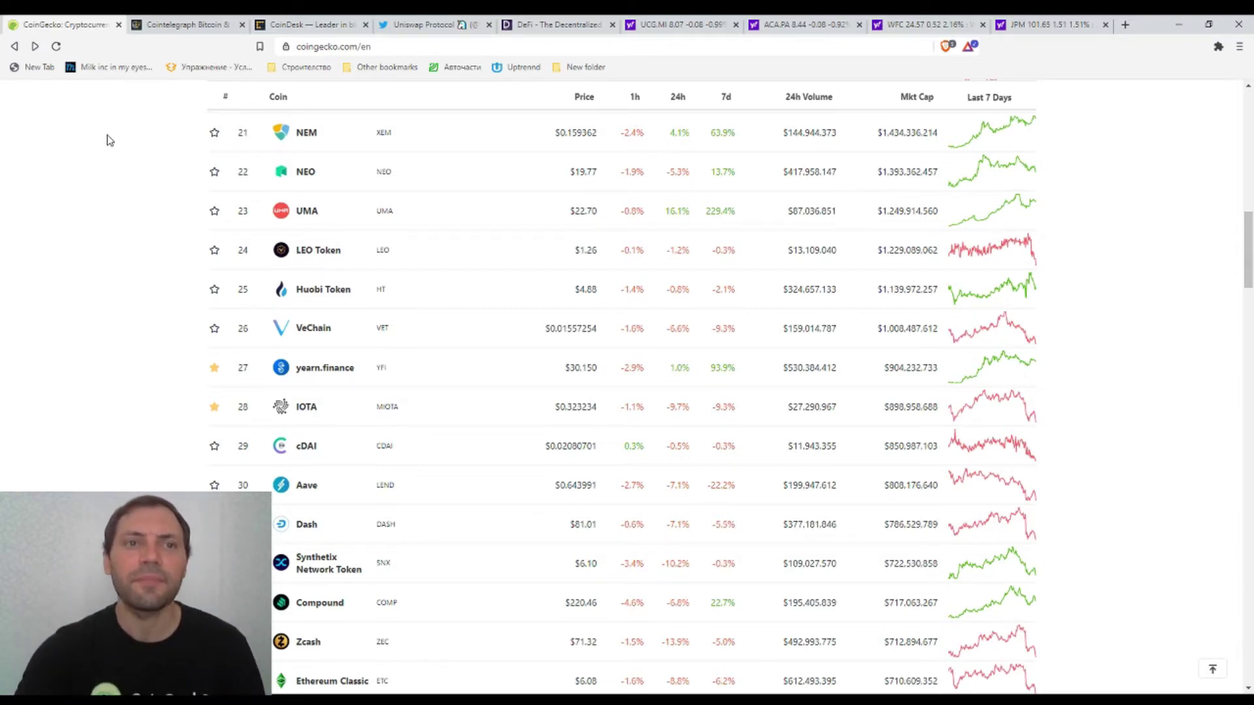
Step through Cointelegraph's DeFi matches past the meme coin article down to the DeFi Stories section, then move to CoinDesk.
{"action": "left_click", "coordinate": [177, 29]}
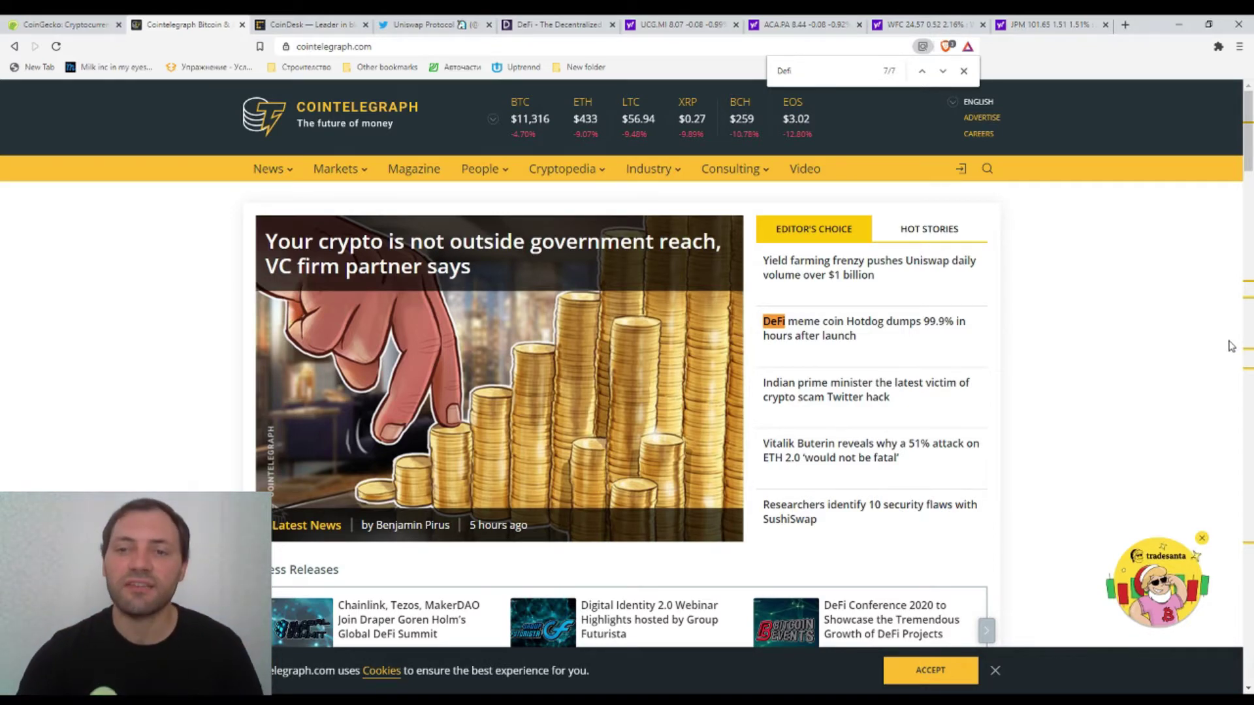
{"action": "scroll", "coordinate": [883, 323], "scroll_direction": "down", "scroll_amount": 1}
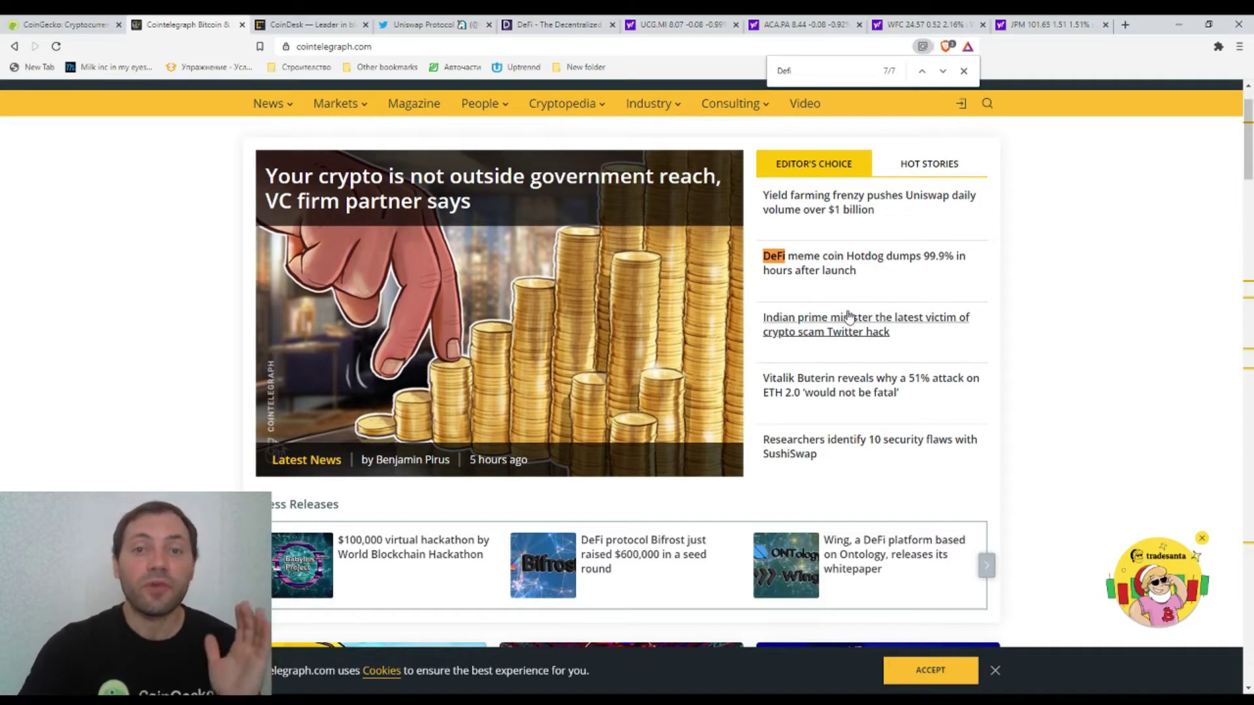
{"action": "left_click", "coordinate": [944, 73]}
{"action": "left_click", "coordinate": [942, 73]}
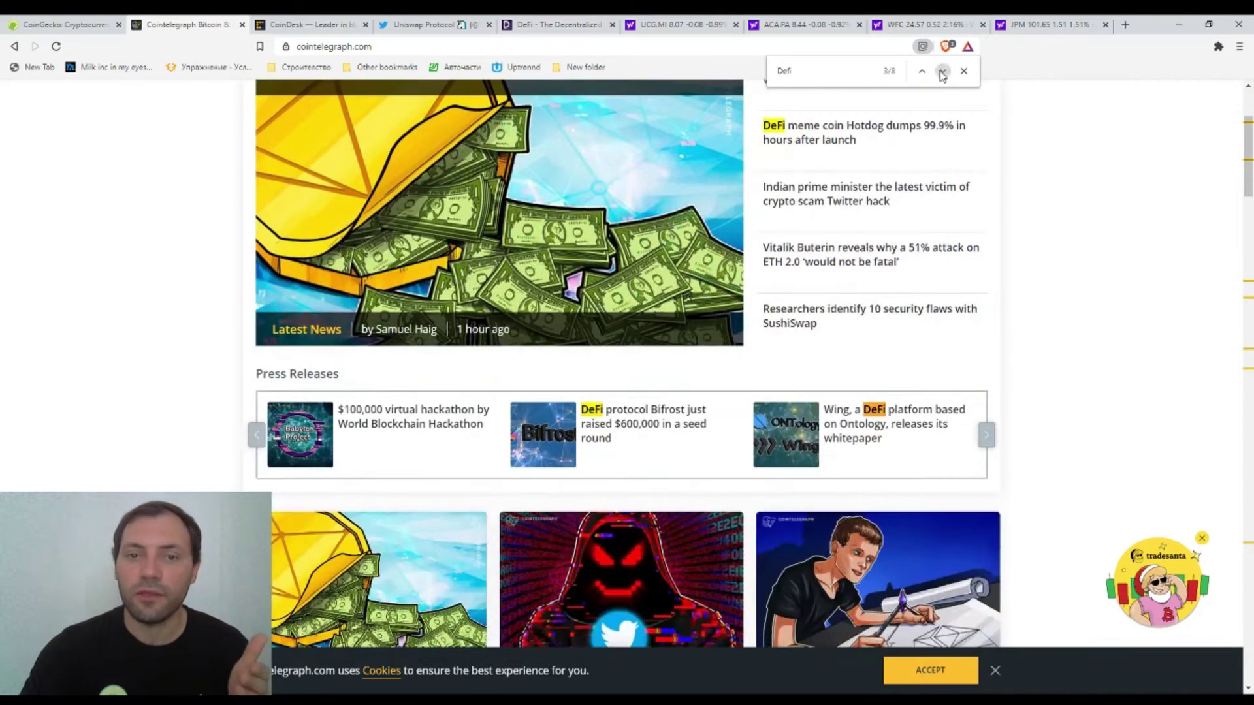
{"action": "key", "text": "Return"}
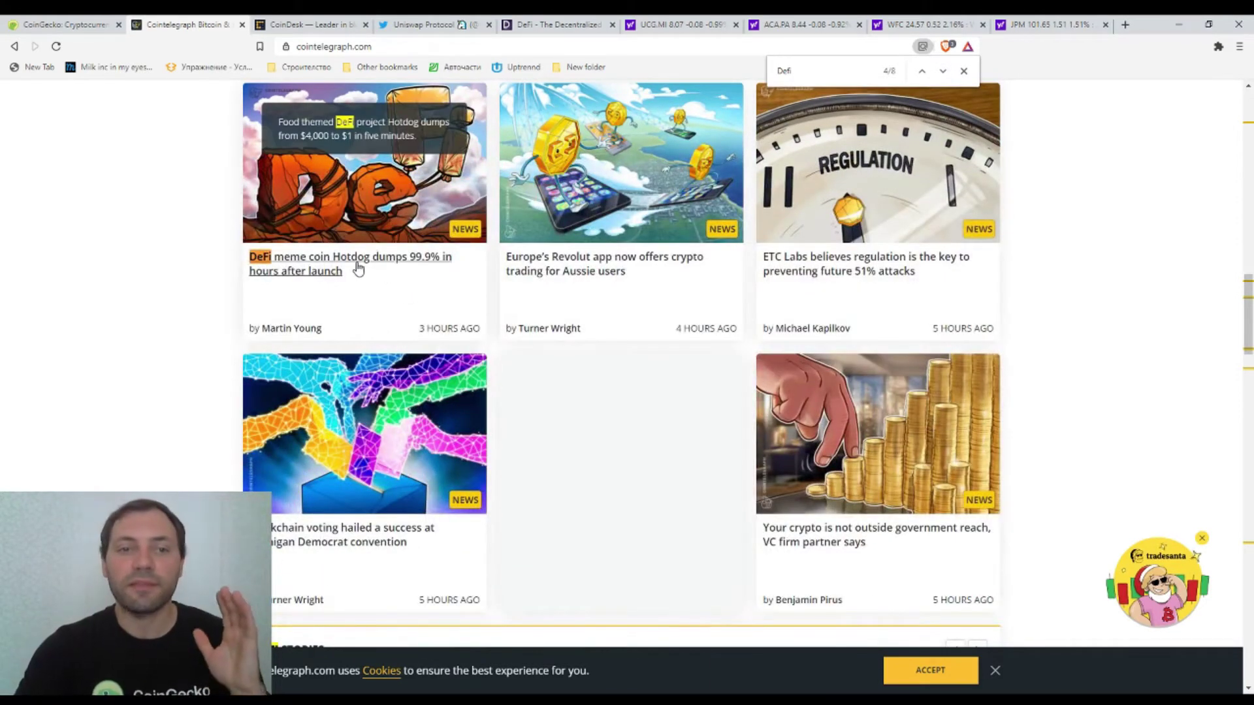
{"action": "left_click", "coordinate": [944, 72]}
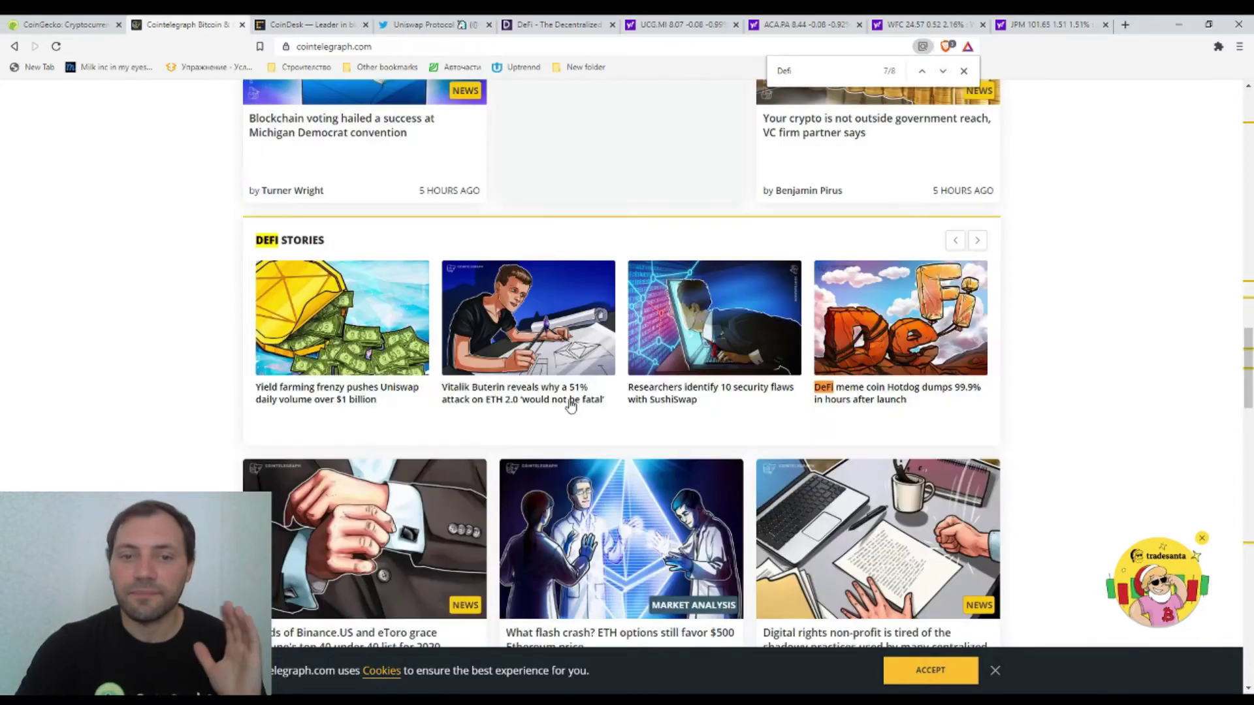
{"action": "key", "text": "ctrl+Tab"}
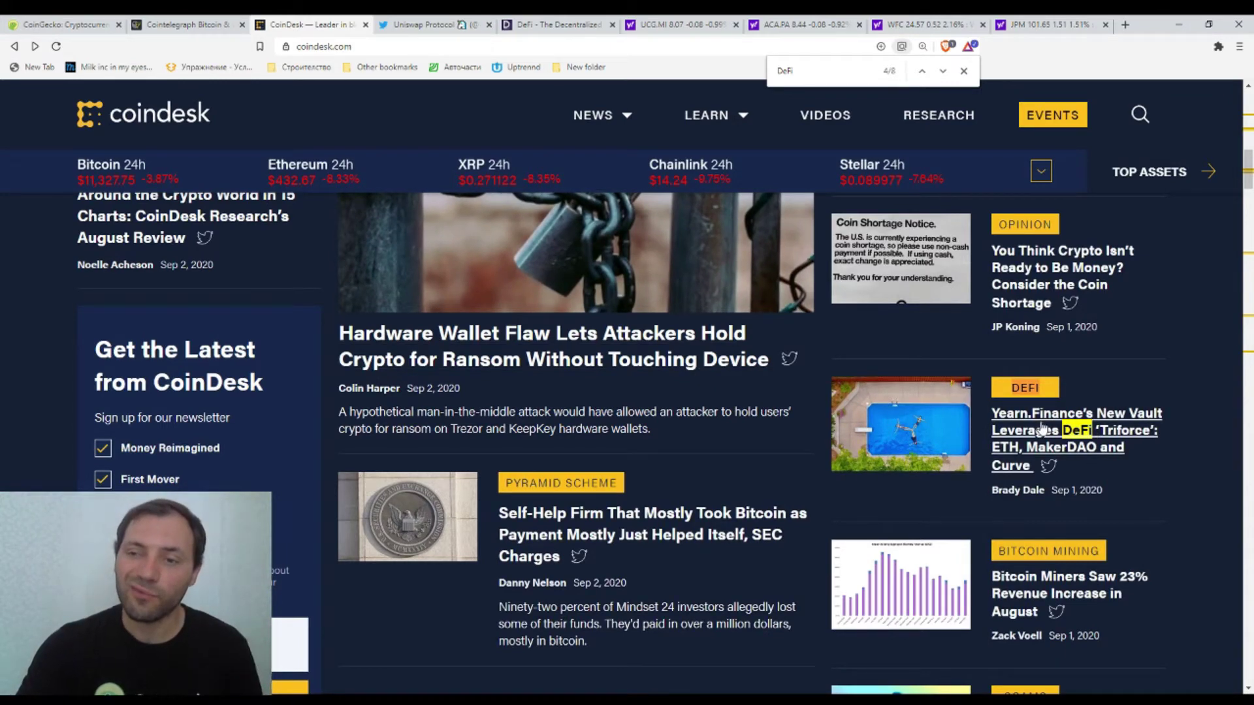
Jump CoinDesk's DeFi match back to the 'DeFi Flippening' Uniswap-topples-Coinbase headline.
{"action": "left_click", "coordinate": [921, 72]}
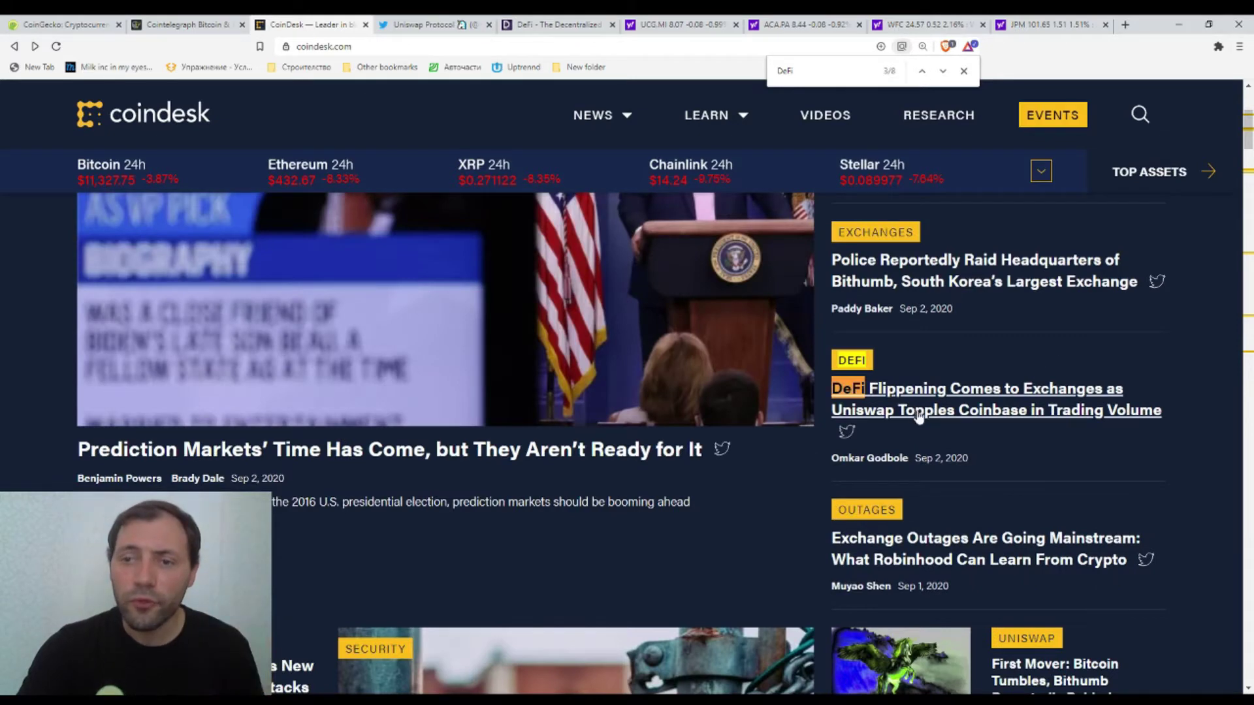
{"action": "scroll", "coordinate": [914, 410], "scroll_direction": "down", "scroll_amount": 1}
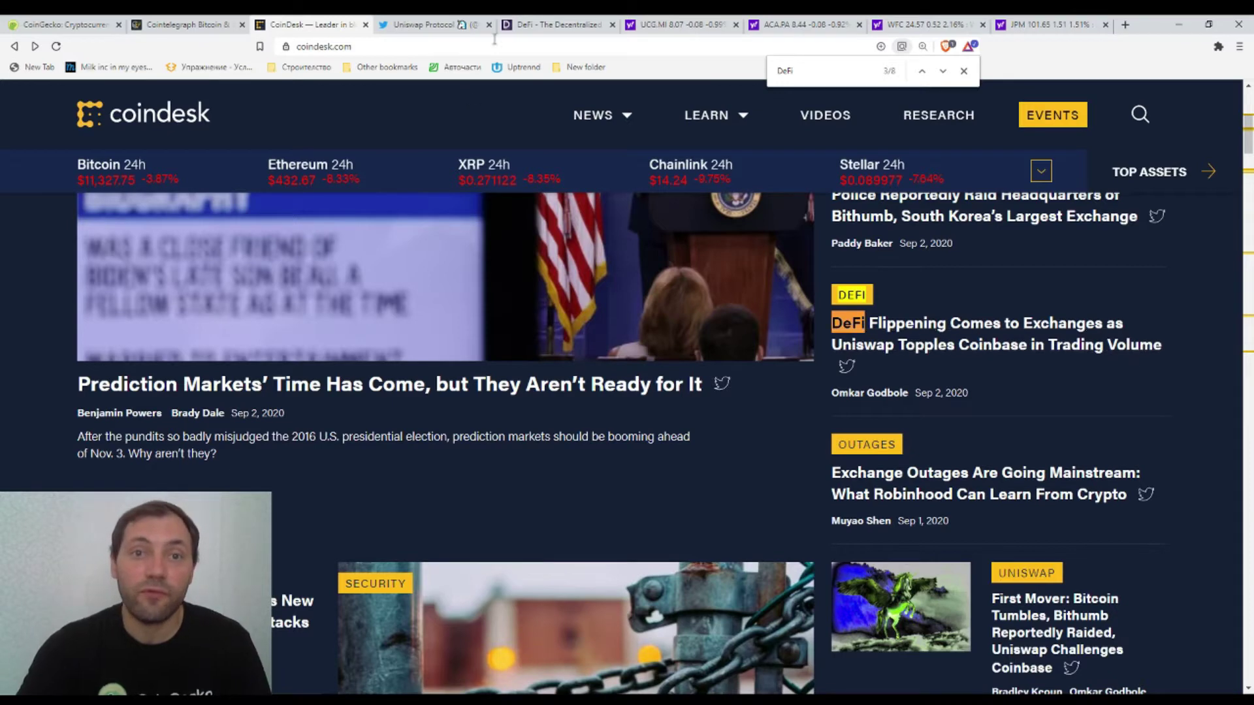
Show the Uniswap Protocol Twitter profile with the $426M-versus-$348M Coinbase volume retweet.
{"action": "left_click", "coordinate": [437, 21]}
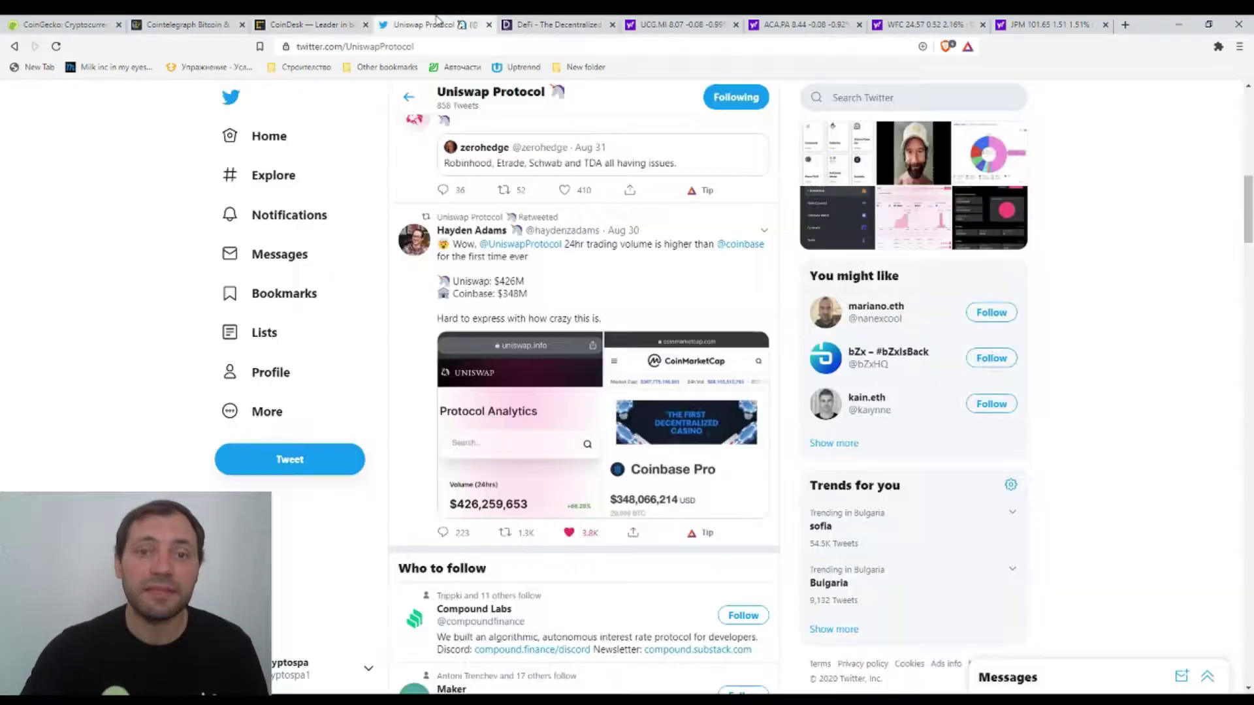
{"action": "scroll", "coordinate": [1169, 466], "scroll_direction": "up", "scroll_amount": 5}
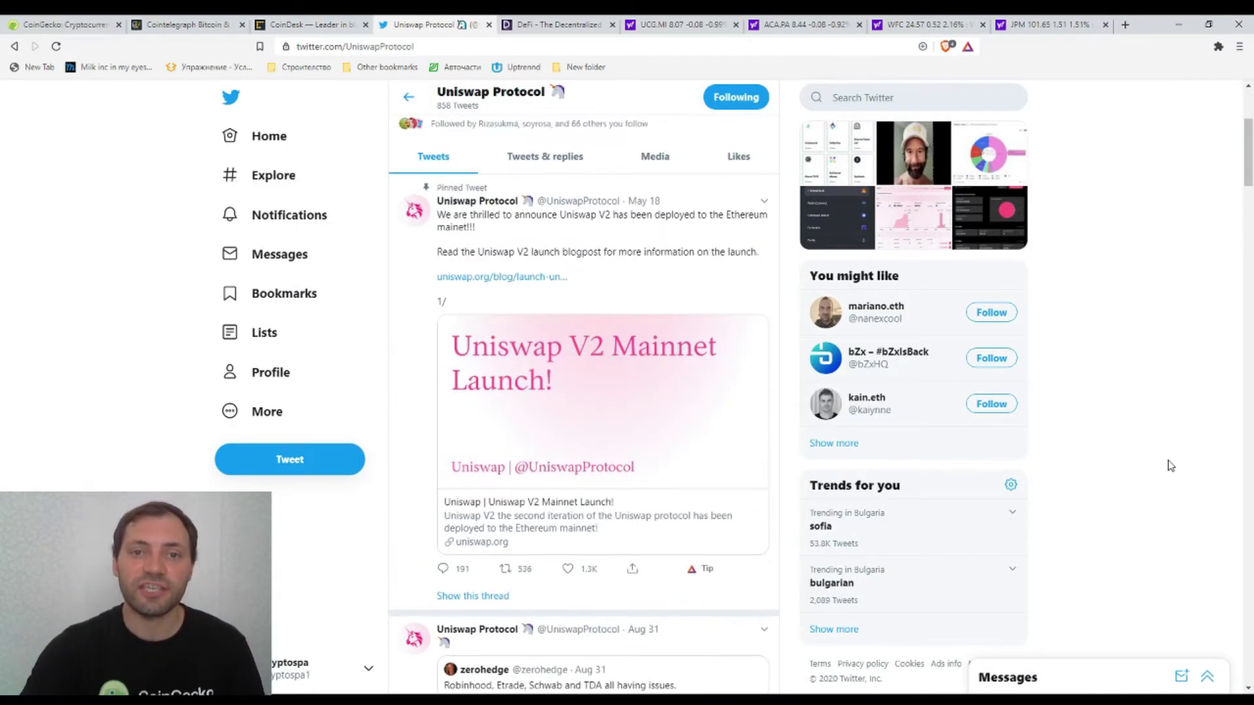
{"action": "scroll", "coordinate": [1168, 465], "scroll_direction": "down", "scroll_amount": 1}
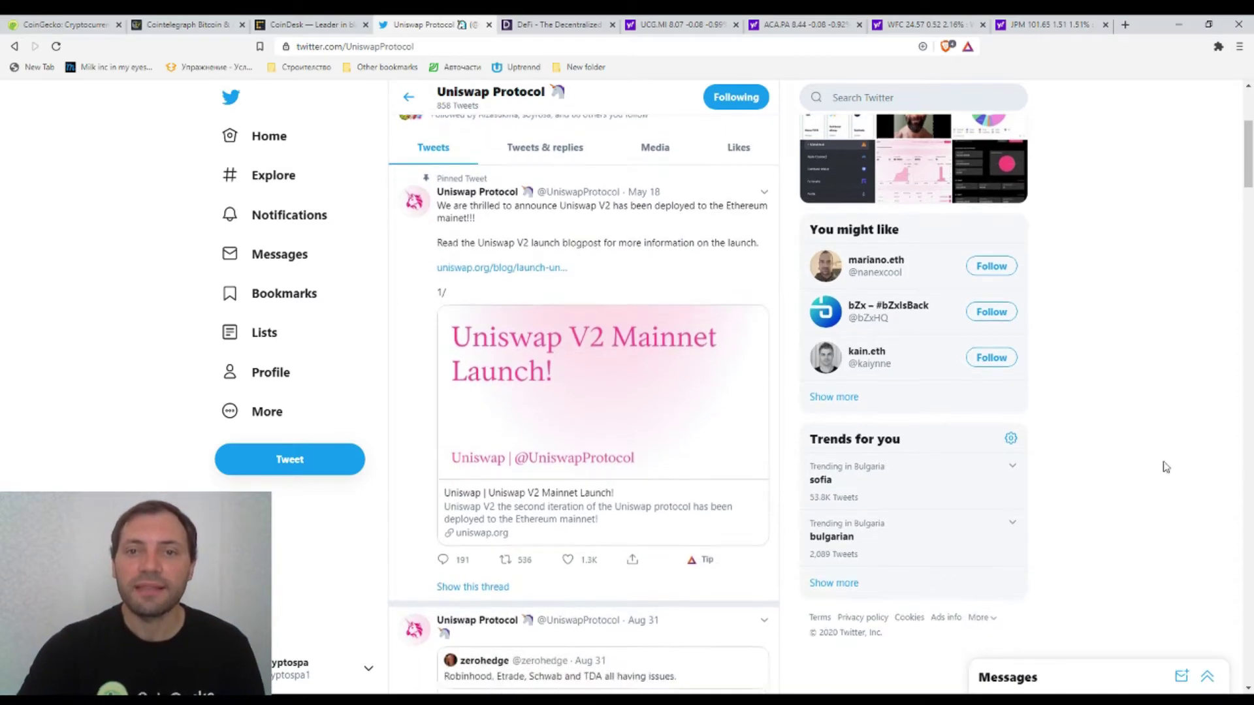
{"action": "scroll", "coordinate": [1167, 468], "scroll_direction": "down", "scroll_amount": 3}
{"action": "scroll", "coordinate": [1176, 480], "scroll_direction": "down", "scroll_amount": 1}
{"action": "scroll", "coordinate": [1189, 472], "scroll_direction": "down", "scroll_amount": 1}
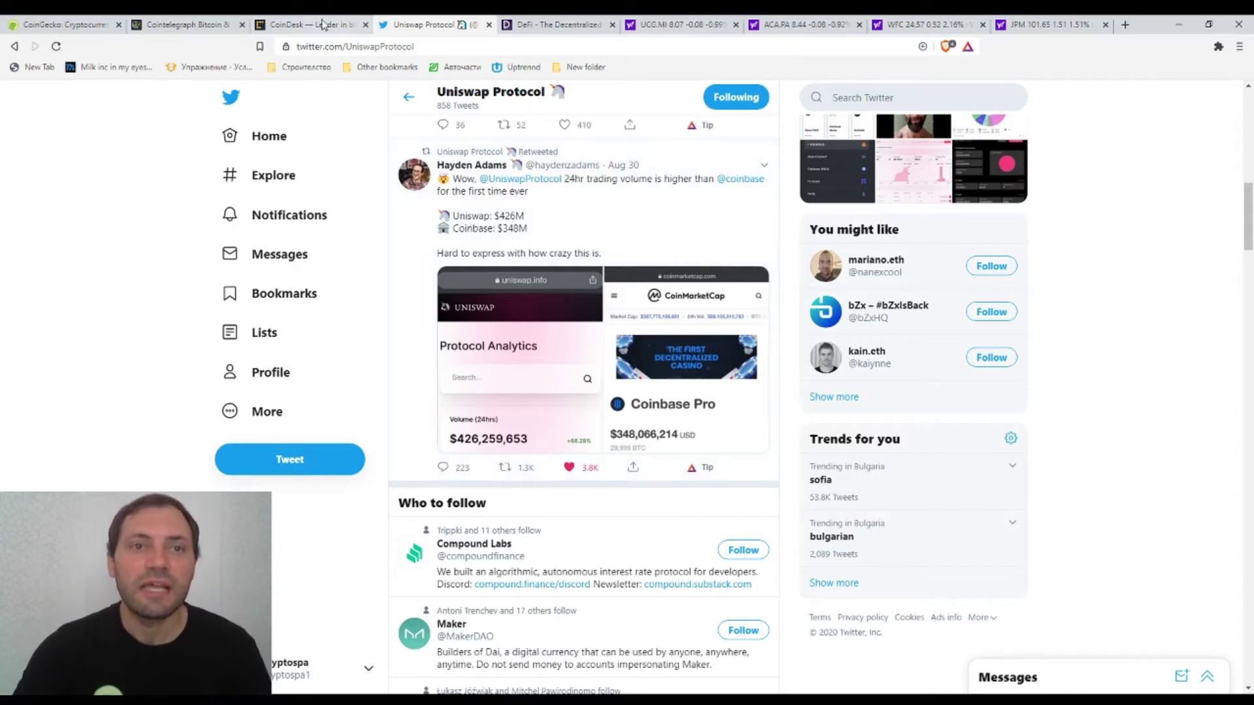
Return through CoinDesk to CoinGecko and bring up the Top 100 DeFi coins list with its total market cap.
{"action": "key", "text": "ctrl+shift+Tab"}
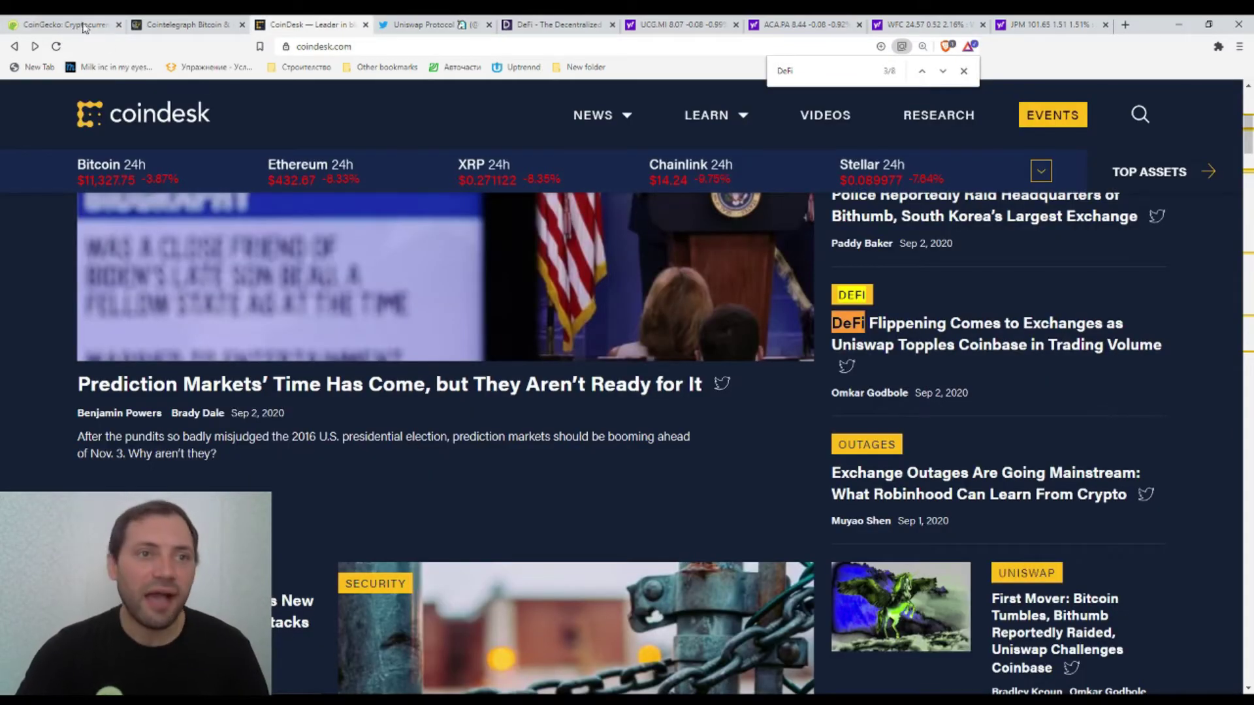
{"action": "left_click", "coordinate": [69, 24]}
{"action": "scroll", "coordinate": [361, 390], "scroll_direction": "up", "scroll_amount": 5}
{"action": "scroll", "coordinate": [361, 391], "scroll_direction": "up", "scroll_amount": 4}
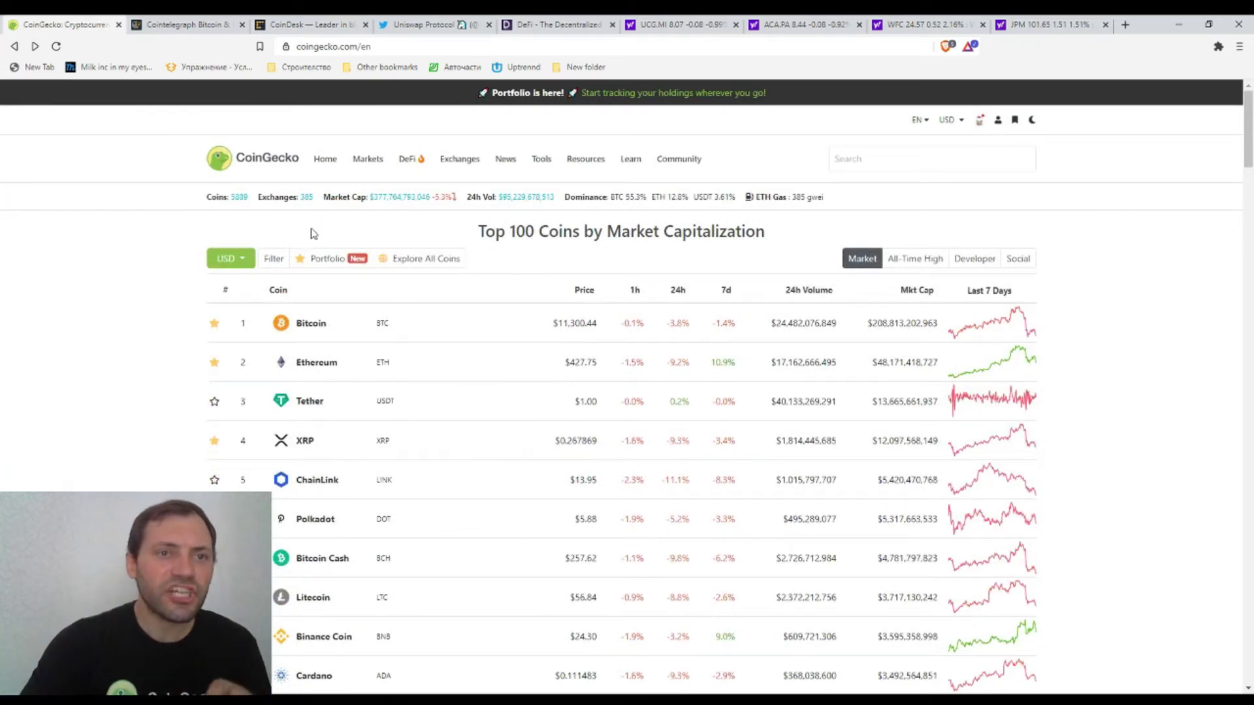
{"action": "left_click", "coordinate": [409, 167]}
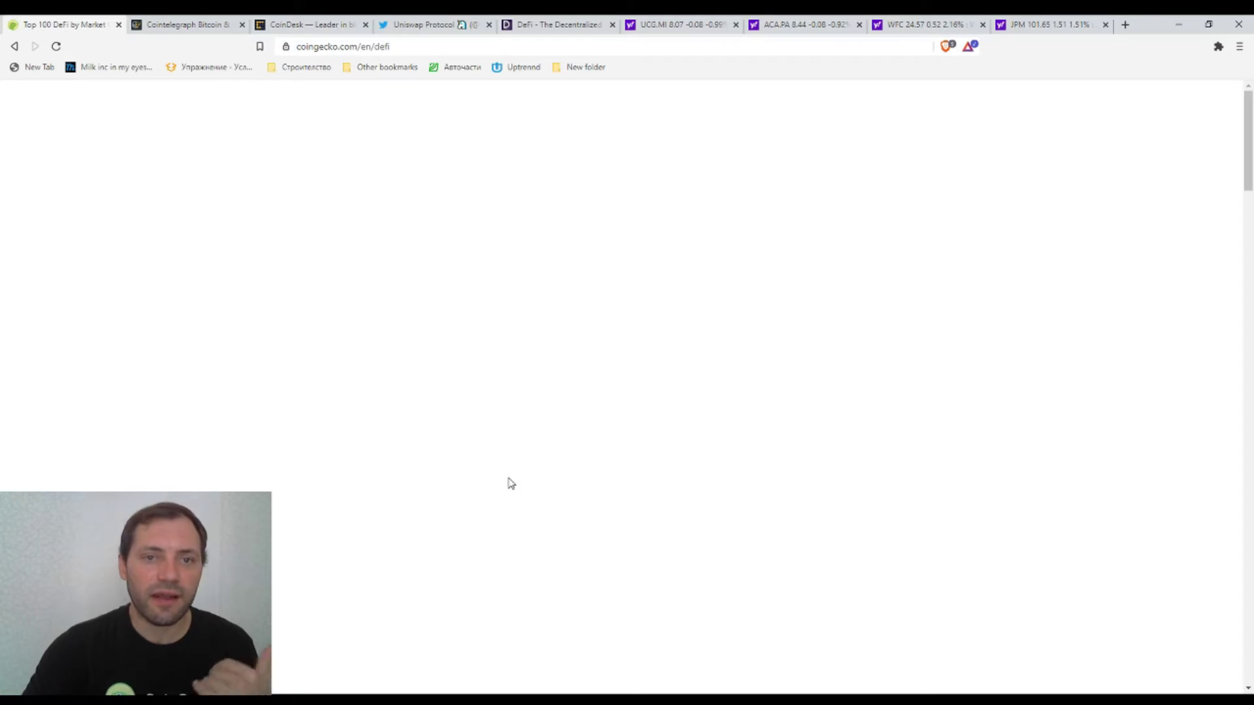
{"action": "scroll", "coordinate": [514, 431], "scroll_direction": "down", "scroll_amount": 1}
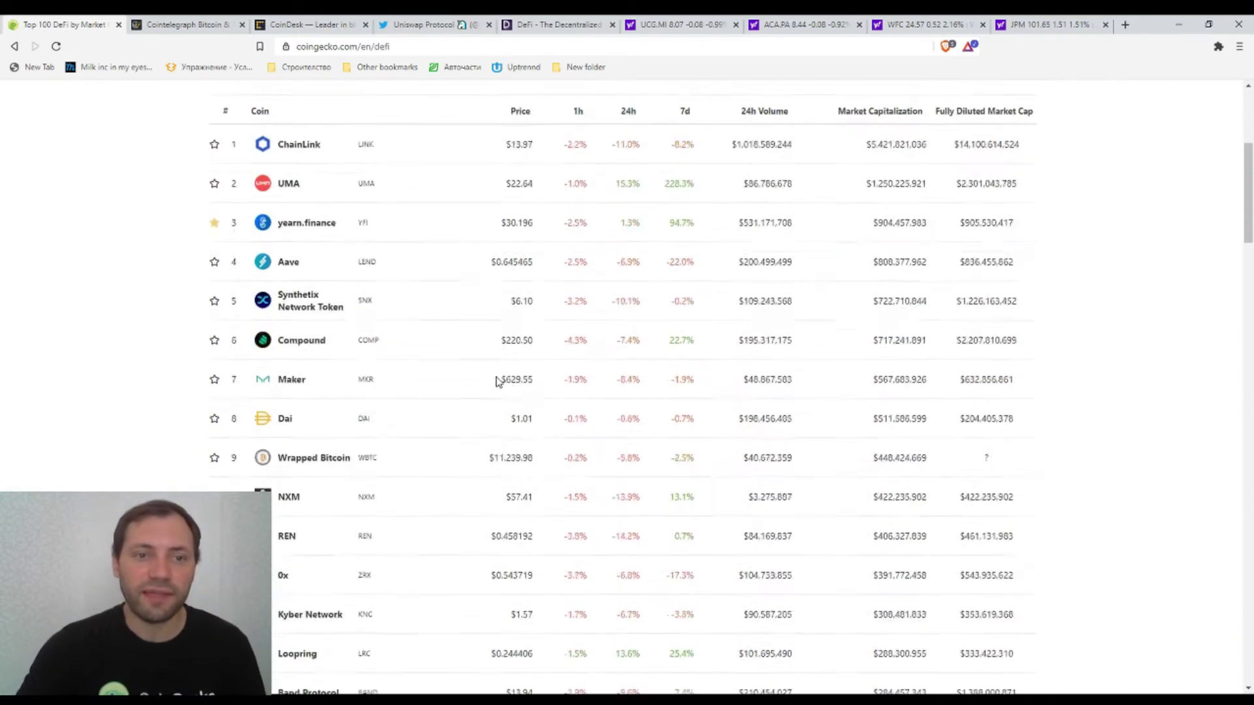
{"action": "scroll", "coordinate": [466, 347], "scroll_direction": "up", "scroll_amount": 2}
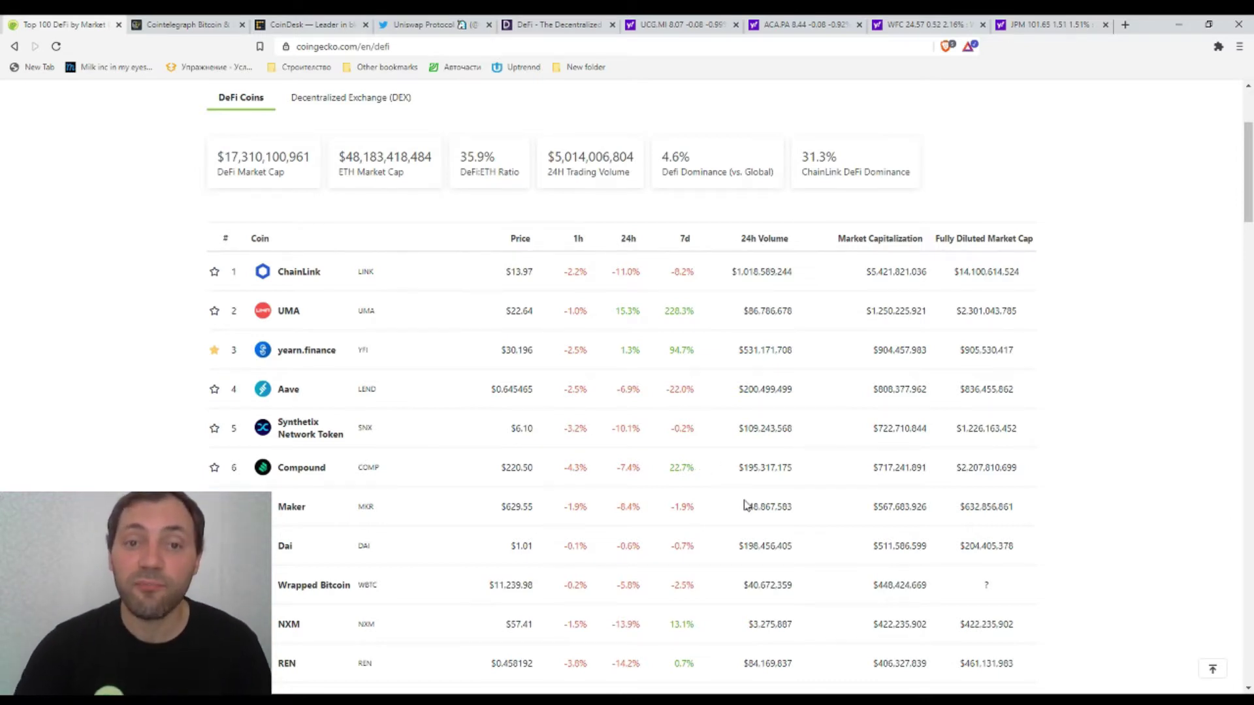
Flip between Cointelegraph's DeFi stories and CoinGecko's DeFi coins, ending on the Cointelegraph front page.
{"action": "left_click", "coordinate": [184, 25]}
{"action": "scroll", "coordinate": [1047, 408], "scroll_direction": "up", "scroll_amount": 5}
{"action": "scroll", "coordinate": [1047, 408], "scroll_direction": "up", "scroll_amount": 5}
{"action": "scroll", "coordinate": [1046, 408], "scroll_direction": "up", "scroll_amount": 3}
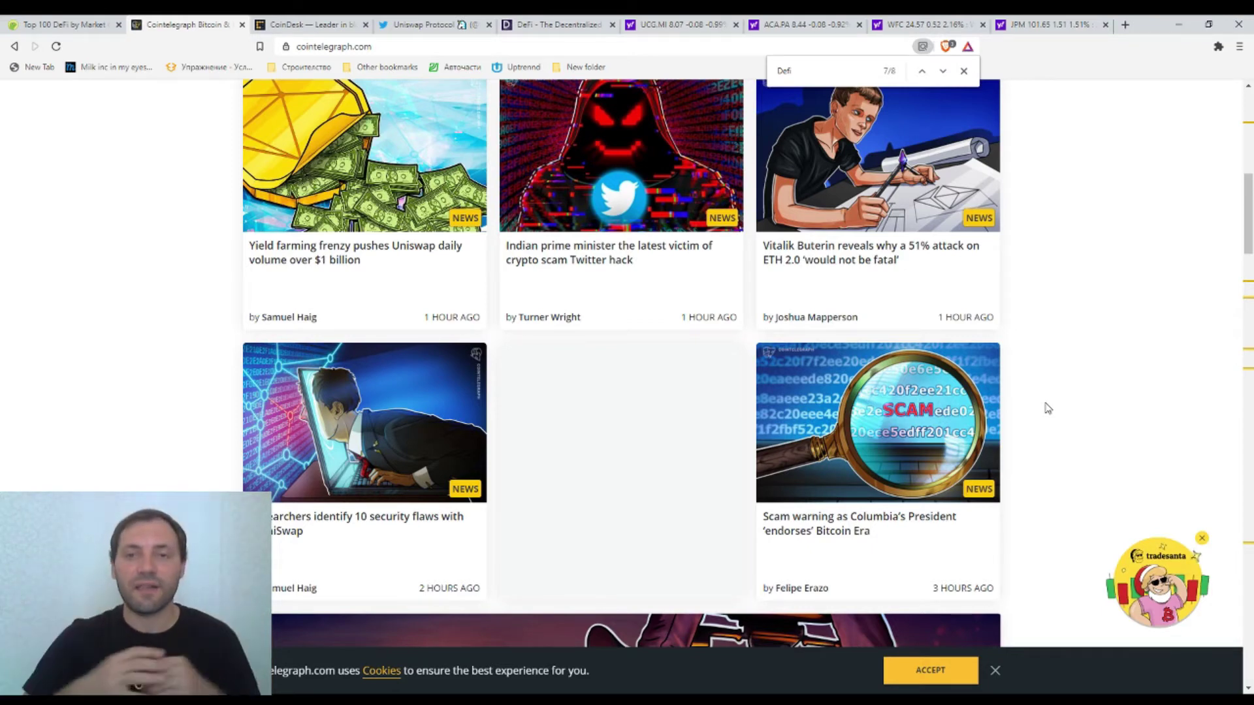
{"action": "left_click", "coordinate": [126, 22]}
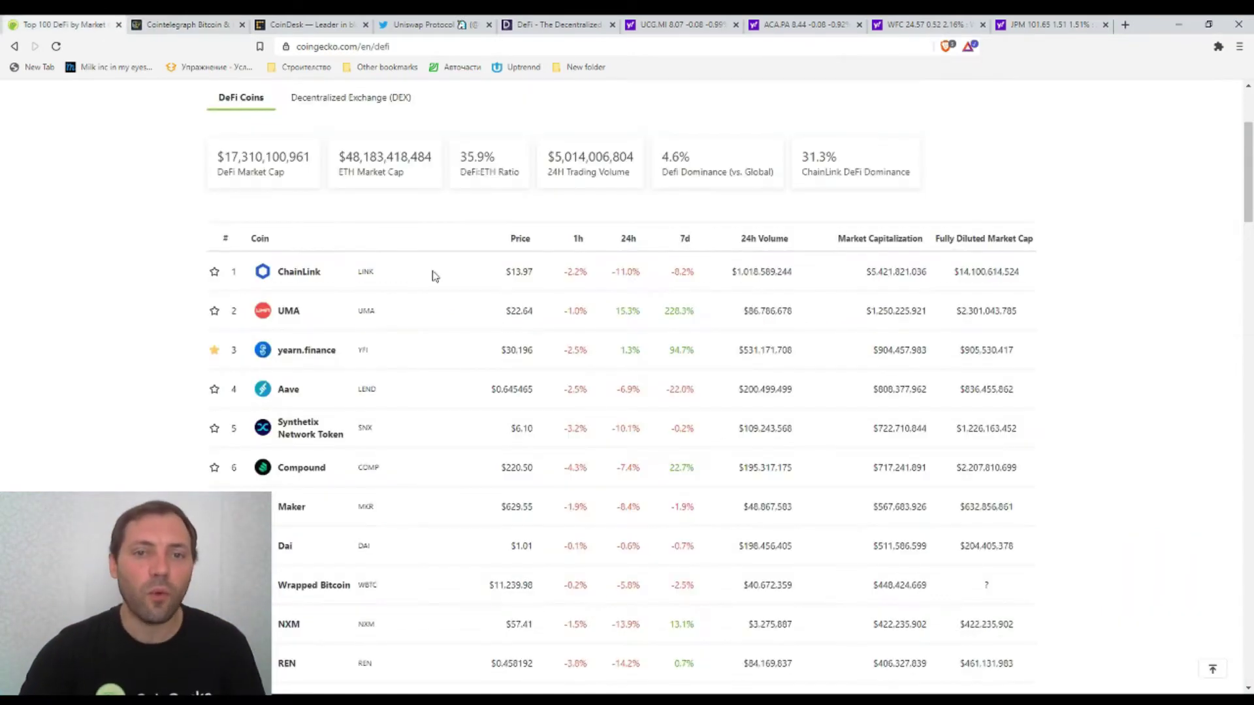
{"action": "scroll", "coordinate": [1035, 428], "scroll_direction": "up", "scroll_amount": 2}
{"action": "scroll", "coordinate": [1042, 433], "scroll_direction": "up", "scroll_amount": 1}
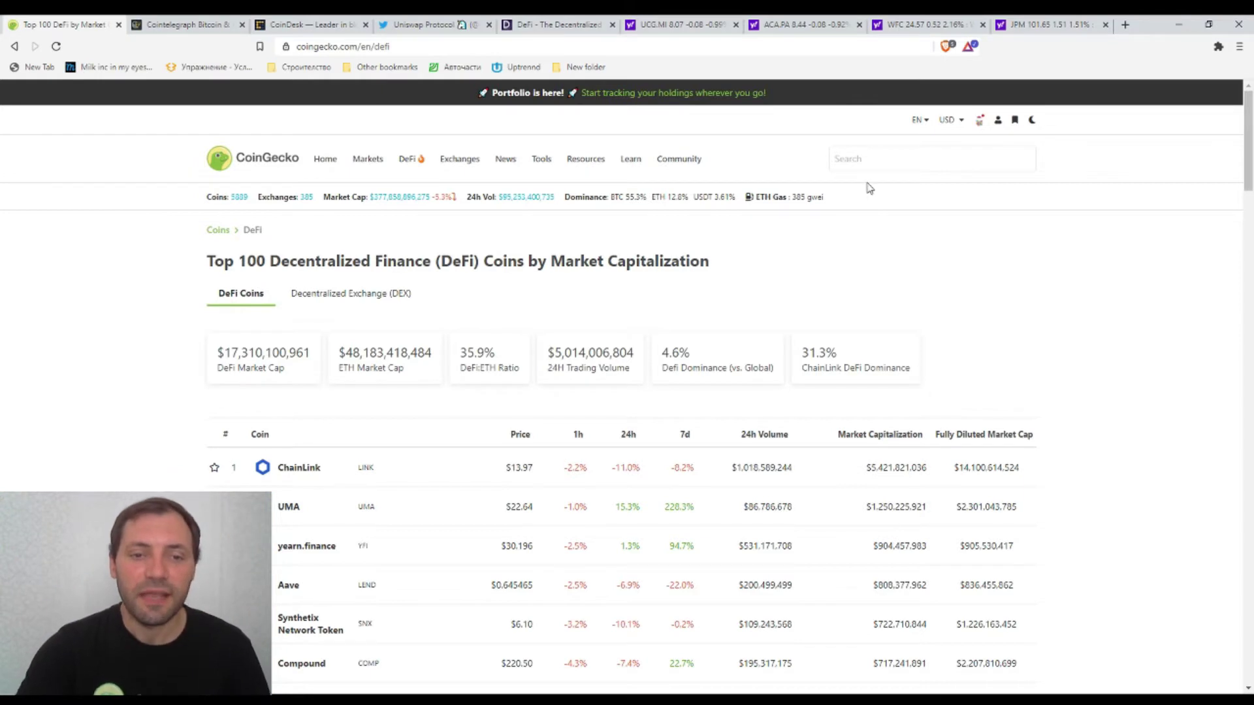
{"action": "scroll", "coordinate": [871, 200], "scroll_direction": "down", "scroll_amount": 2}
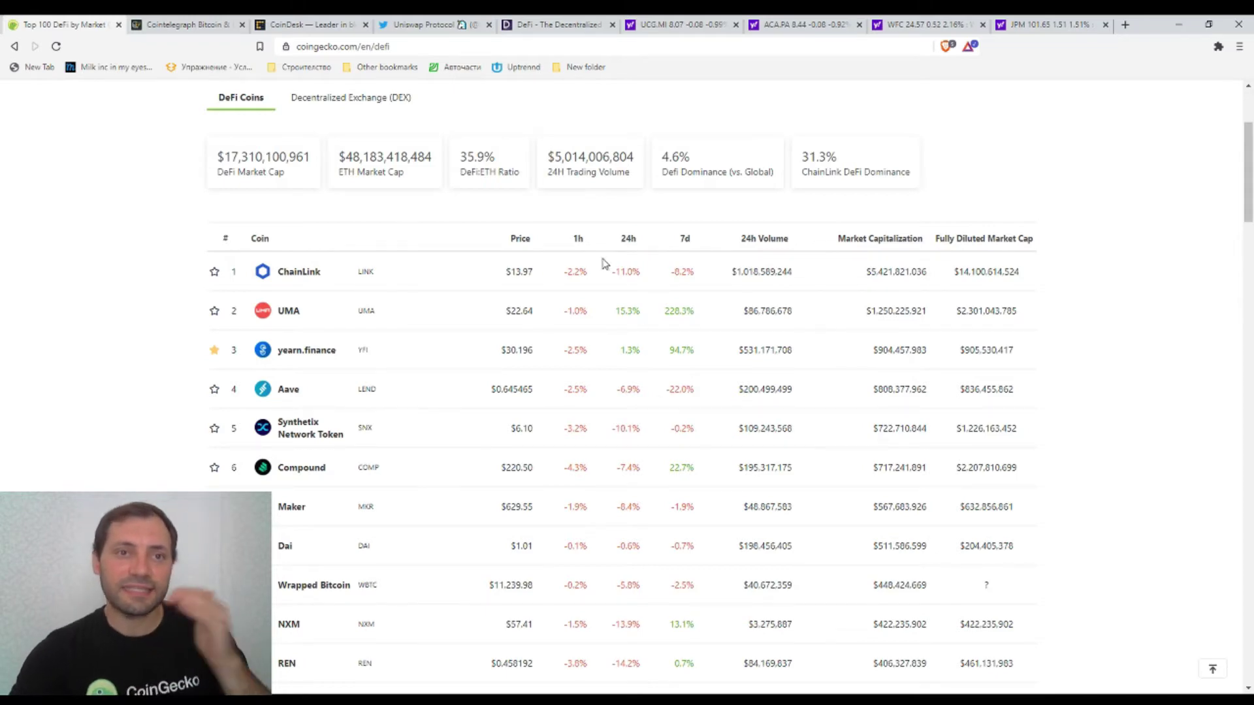
{"action": "left_click", "coordinate": [186, 24]}
{"action": "scroll", "coordinate": [677, 412], "scroll_direction": "up", "scroll_amount": 5}
{"action": "scroll", "coordinate": [1058, 437], "scroll_direction": "up", "scroll_amount": 2}
{"action": "scroll", "coordinate": [1056, 438], "scroll_direction": "down", "scroll_amount": 1}
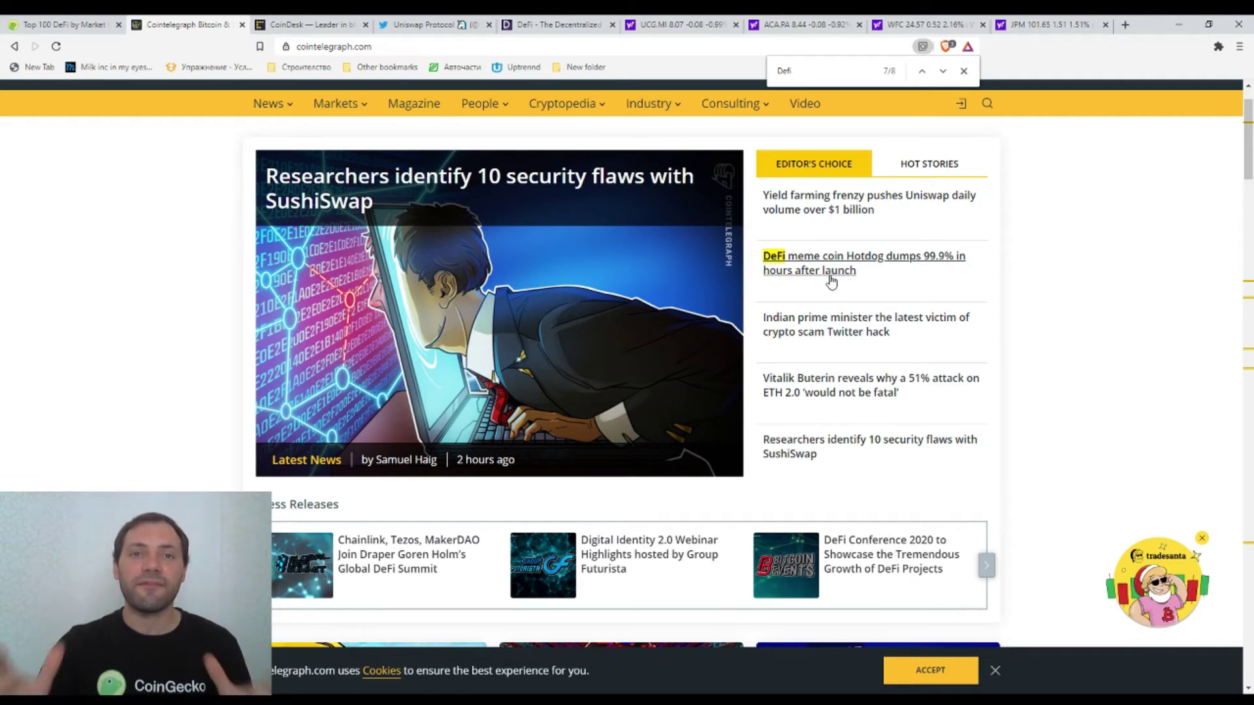
View DeFi Pulse's $9.34B total value locked, then UniCredit's 8.07 quote on Yahoo Finance.
{"action": "left_click", "coordinate": [527, 29]}
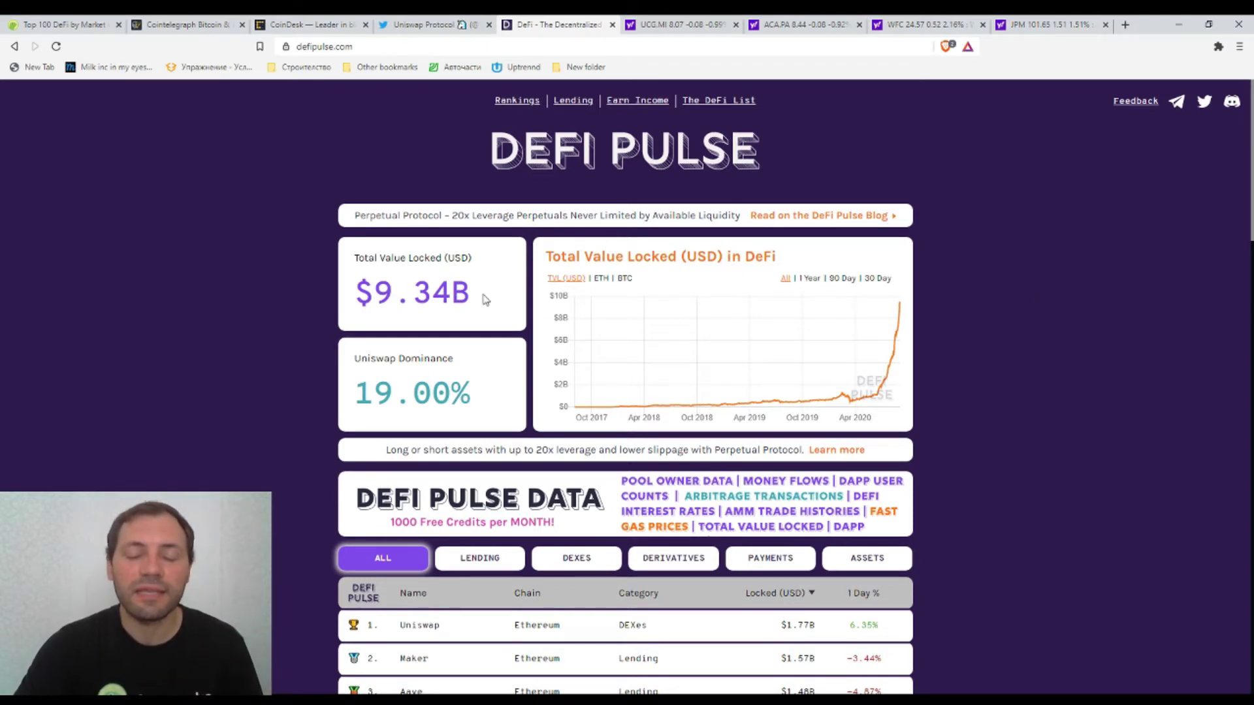
{"action": "left_click", "coordinate": [697, 24]}
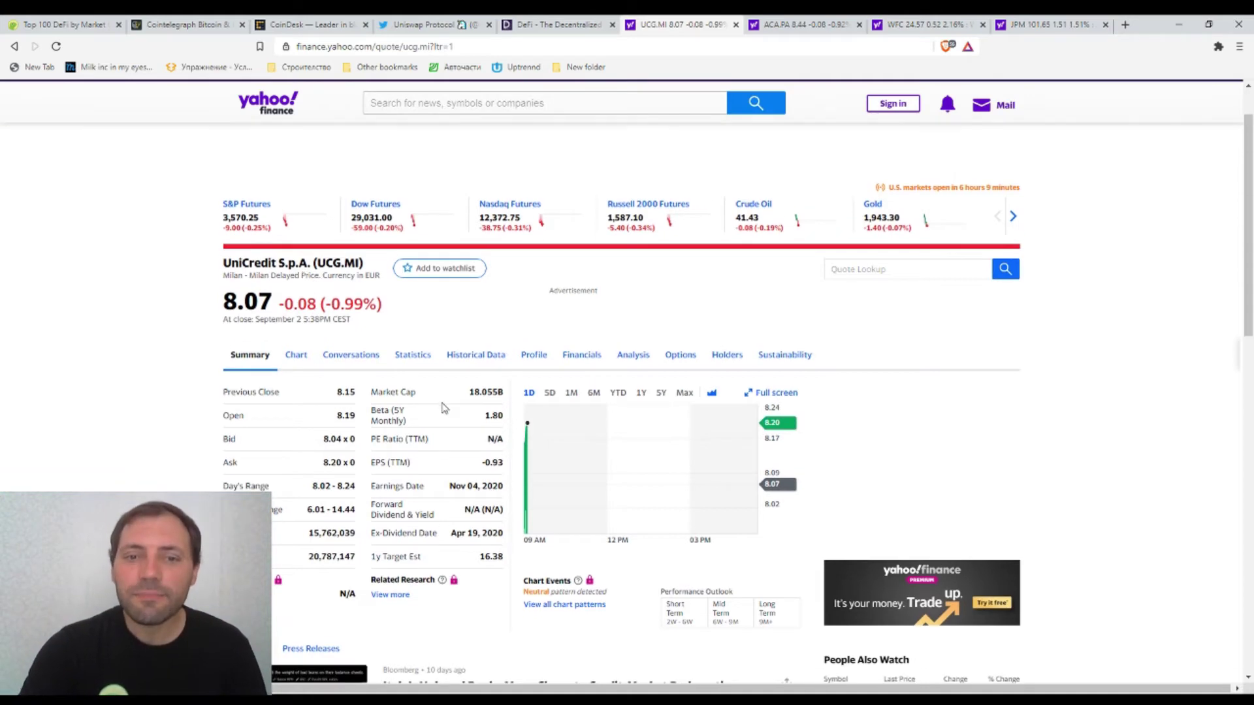
{"action": "scroll", "coordinate": [497, 316], "scroll_direction": "down", "scroll_amount": 2}
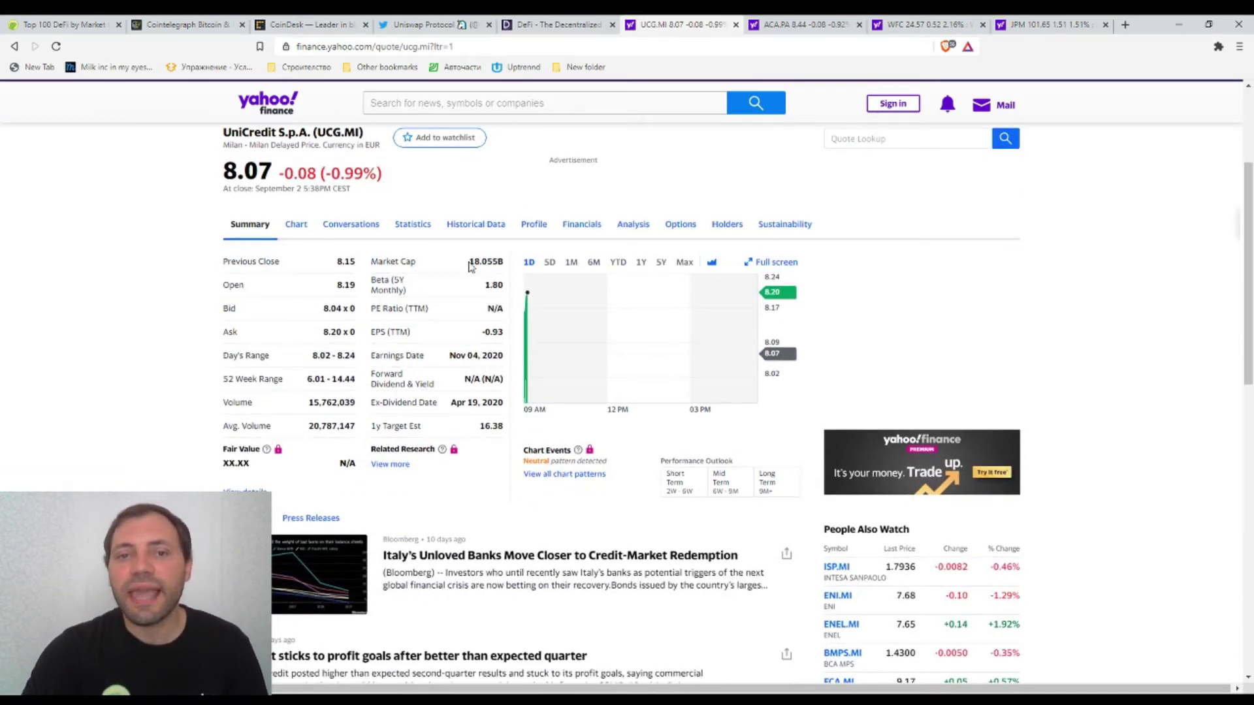
Mark UniCredit's 18.055B market cap, check Crédit Agricole's 24.315B cap, then return to DeFi Pulse.
{"action": "left_click_drag", "start_coordinate": [470, 262], "coordinate": [501, 258]}
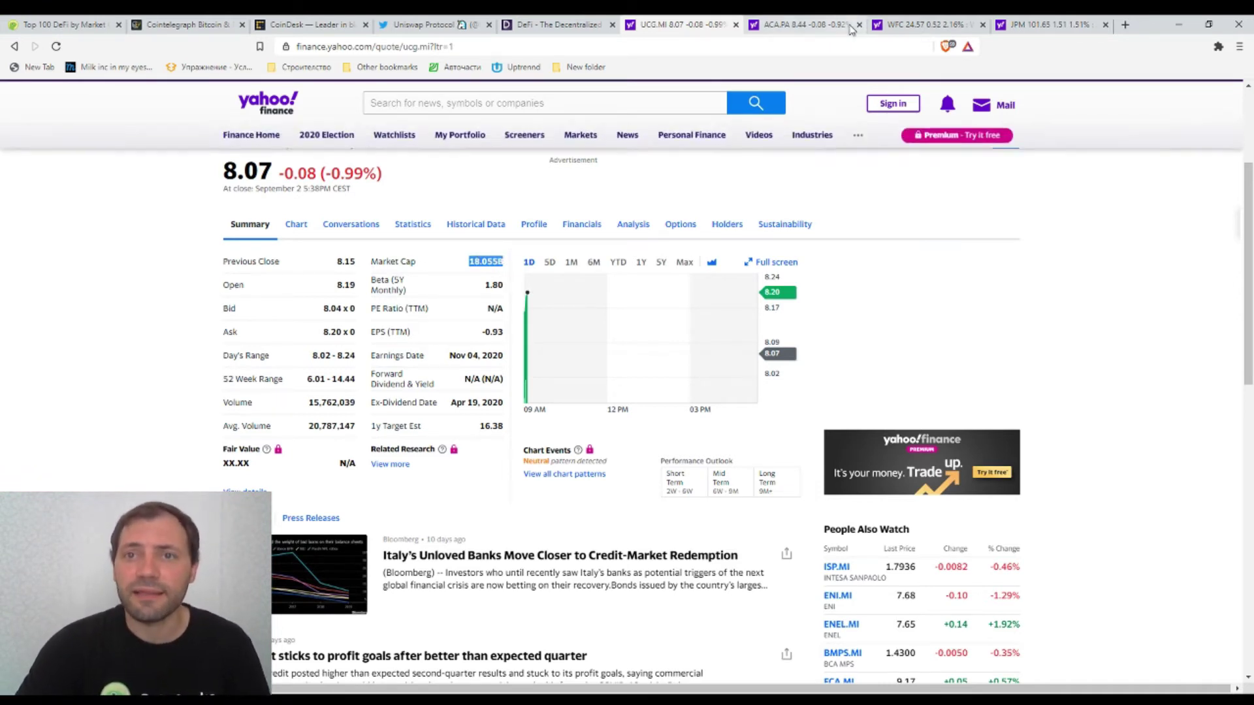
{"action": "left_click", "coordinate": [796, 22]}
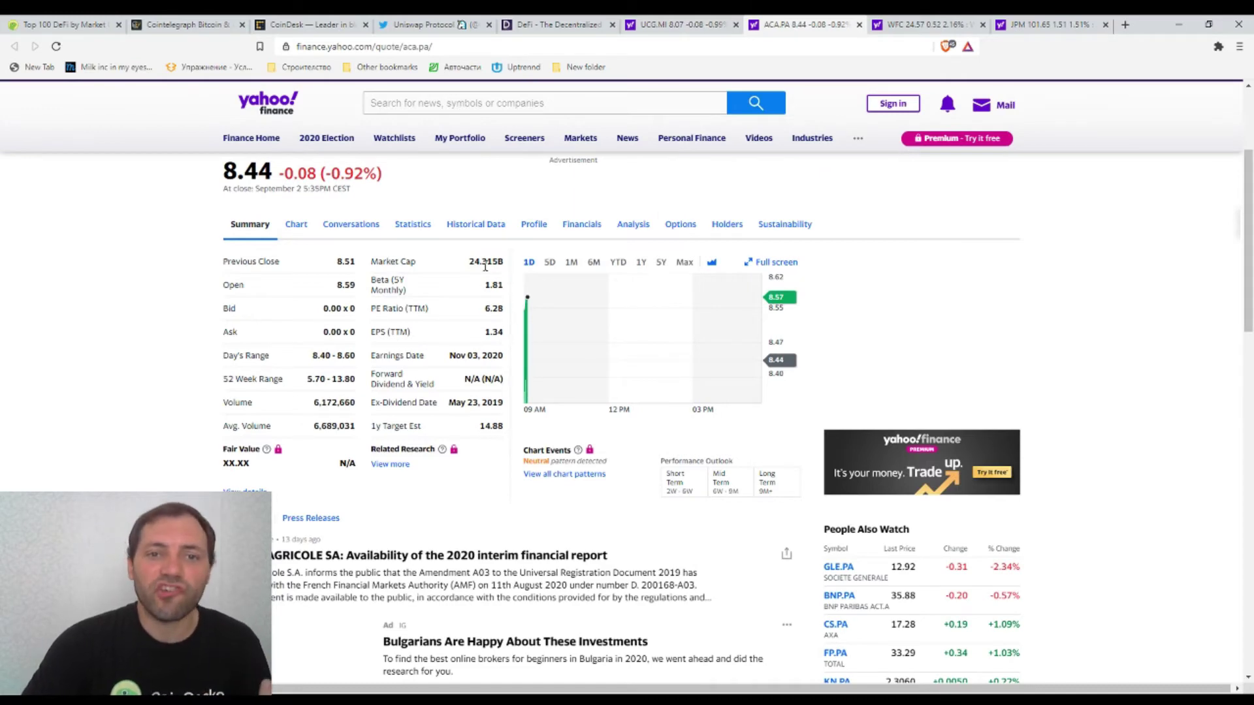
{"action": "scroll", "coordinate": [316, 249], "scroll_direction": "up", "scroll_amount": 2}
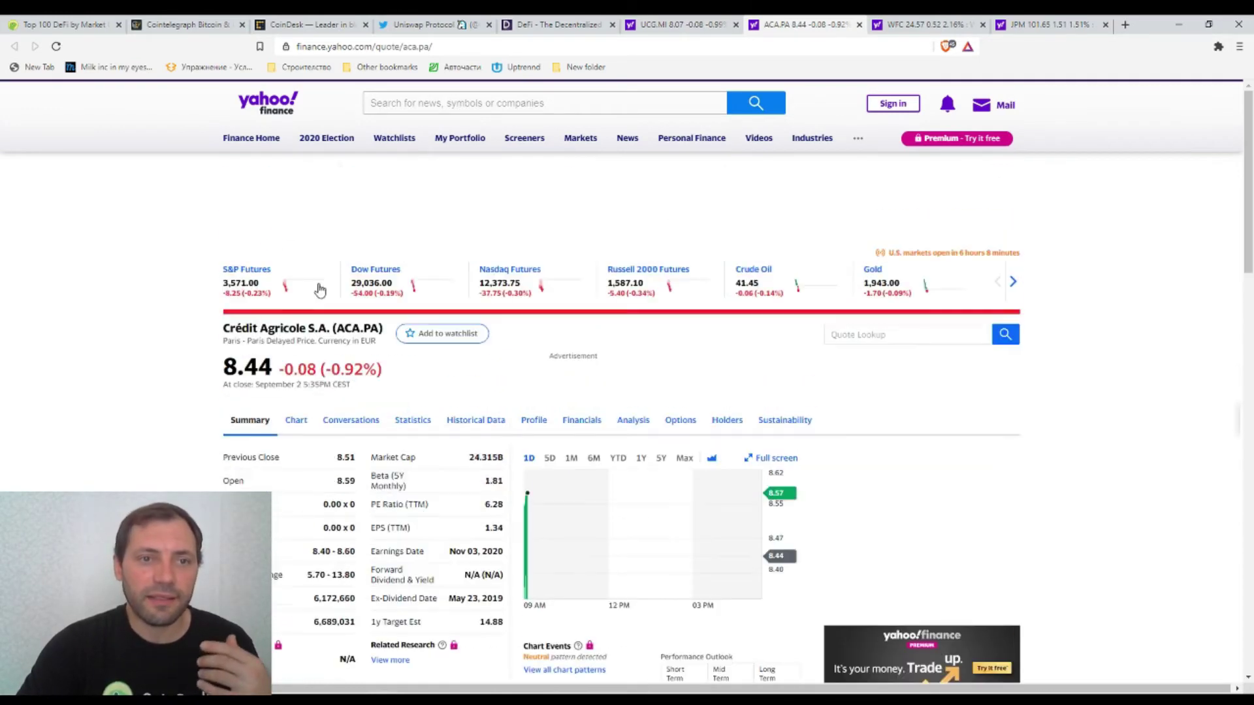
{"action": "scroll", "coordinate": [331, 330], "scroll_direction": "down", "scroll_amount": 1}
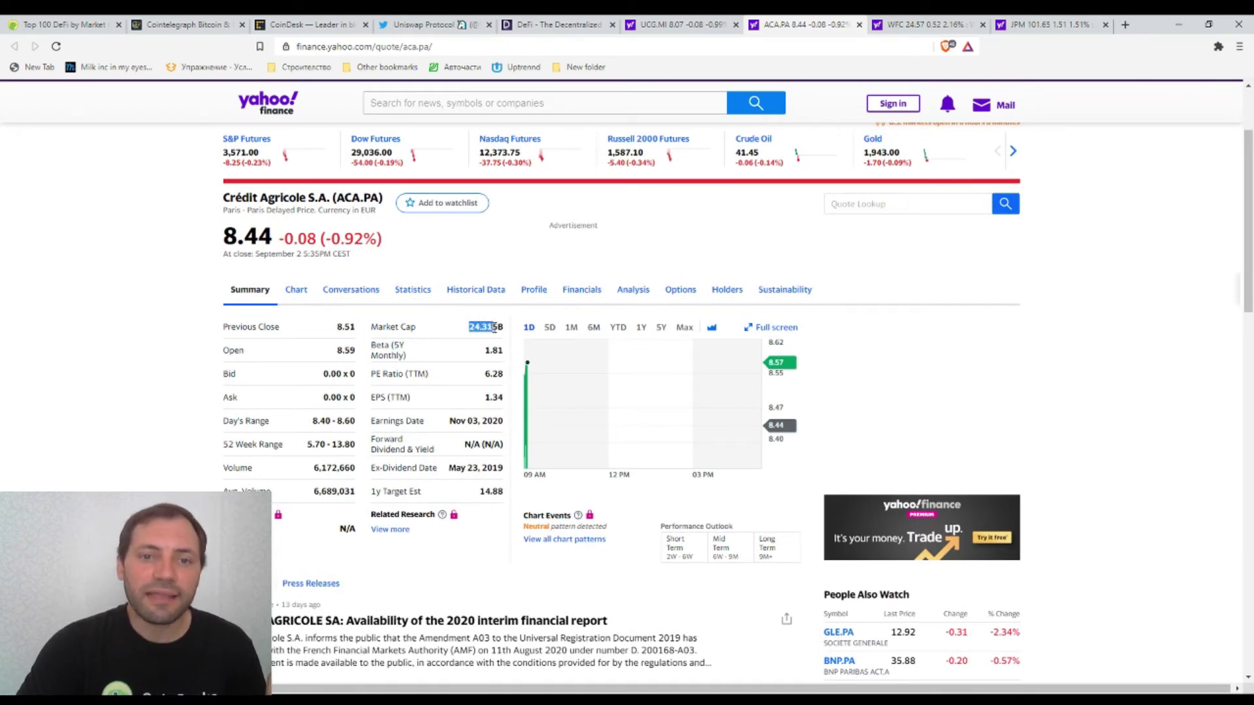
{"action": "left_click", "coordinate": [531, 29]}
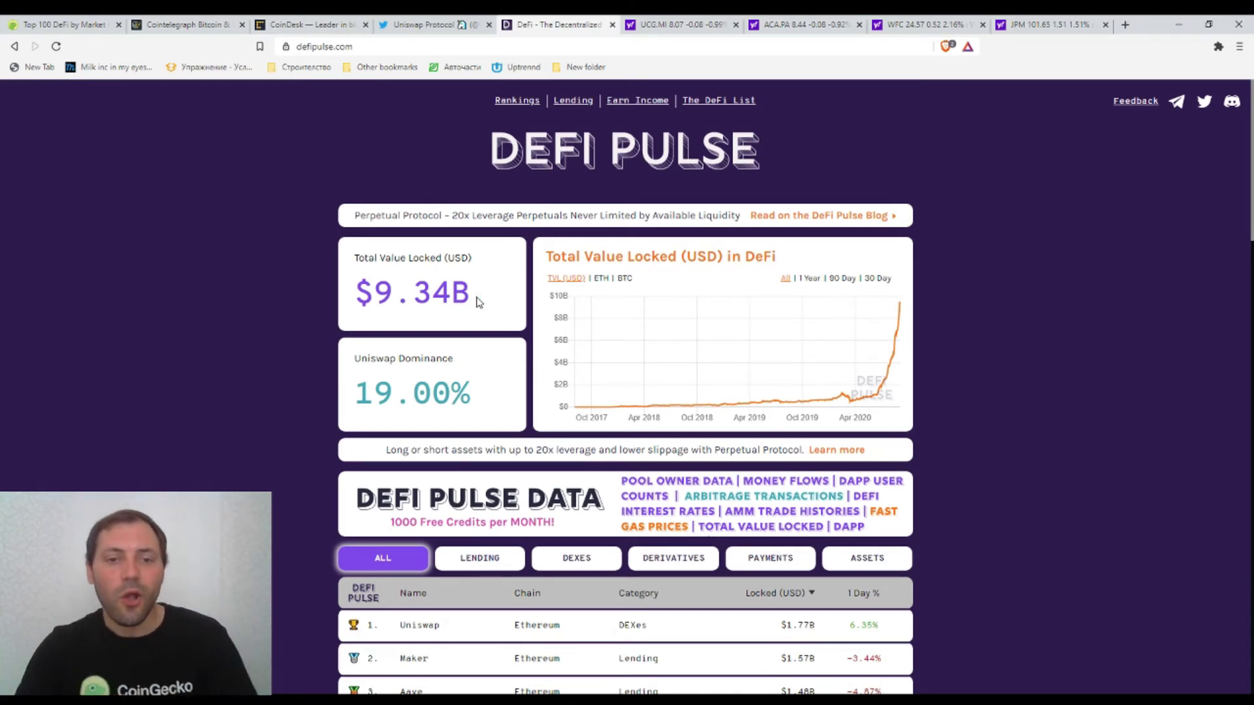
{"action": "scroll", "coordinate": [474, 305], "scroll_direction": "down", "scroll_amount": 1}
{"action": "scroll", "coordinate": [475, 306], "scroll_direction": "down", "scroll_amount": 2}
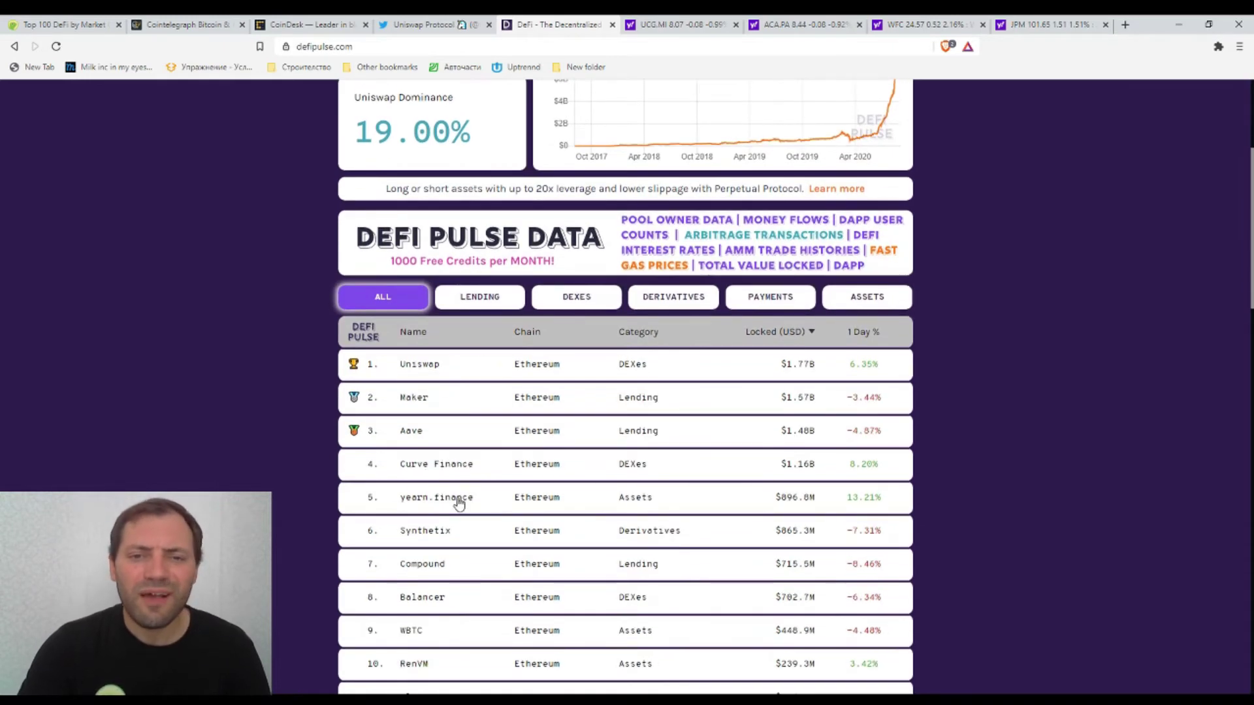
{"action": "scroll", "coordinate": [986, 479], "scroll_direction": "up", "scroll_amount": 3}
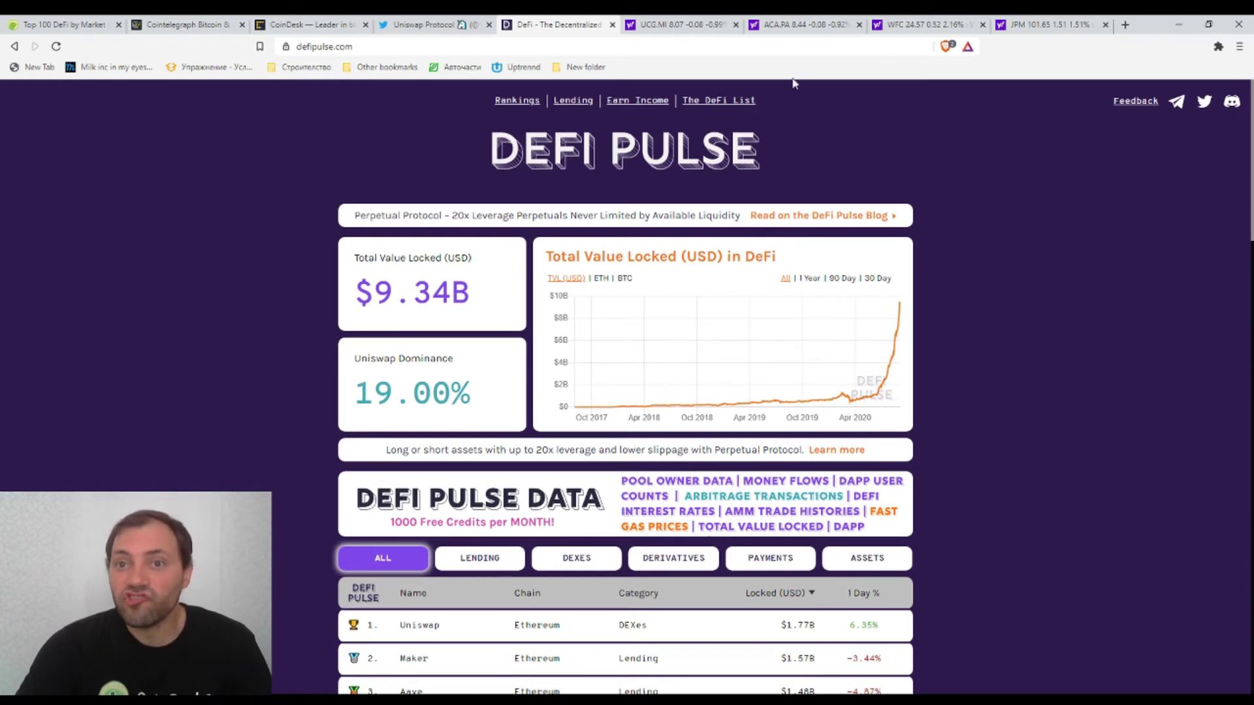
Mark Wells Fargo's market cap on its Yahoo Finance quote, then move on to JPMorgan's 101.65 quote.
{"action": "left_click", "coordinate": [927, 30]}
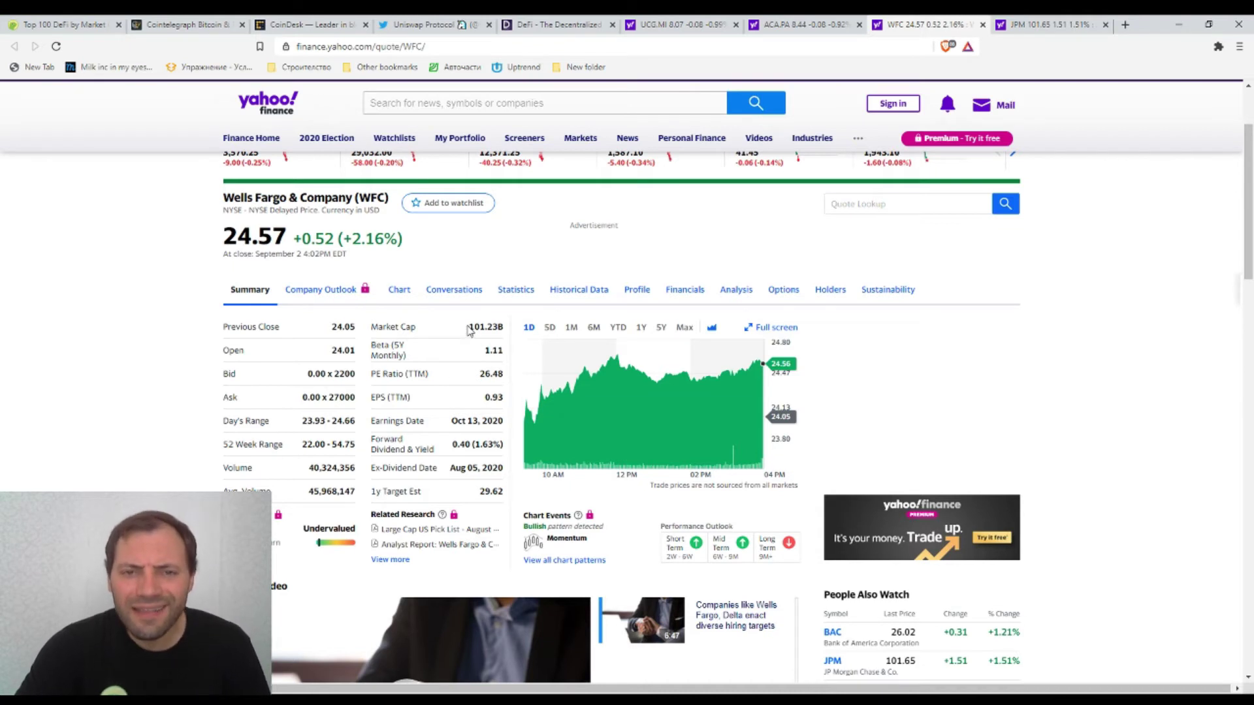
{"action": "left_click_drag", "start_coordinate": [497, 327], "coordinate": [506, 334]}
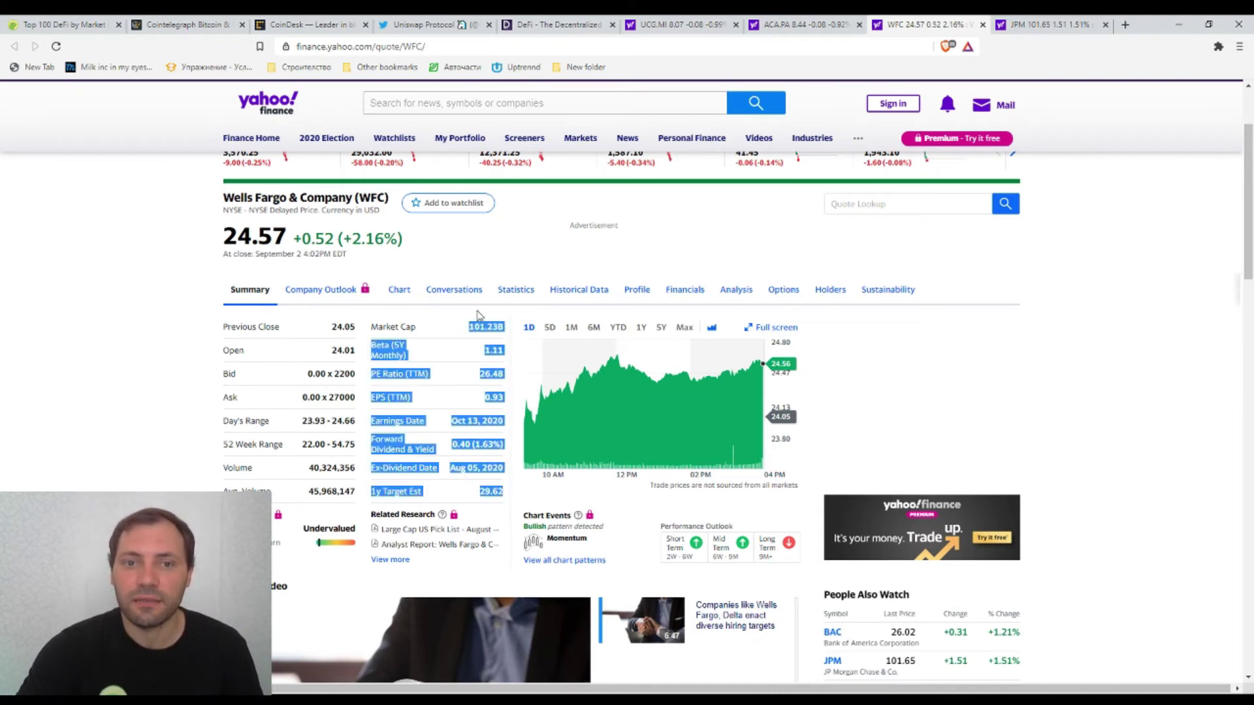
{"action": "left_click", "coordinate": [502, 319]}
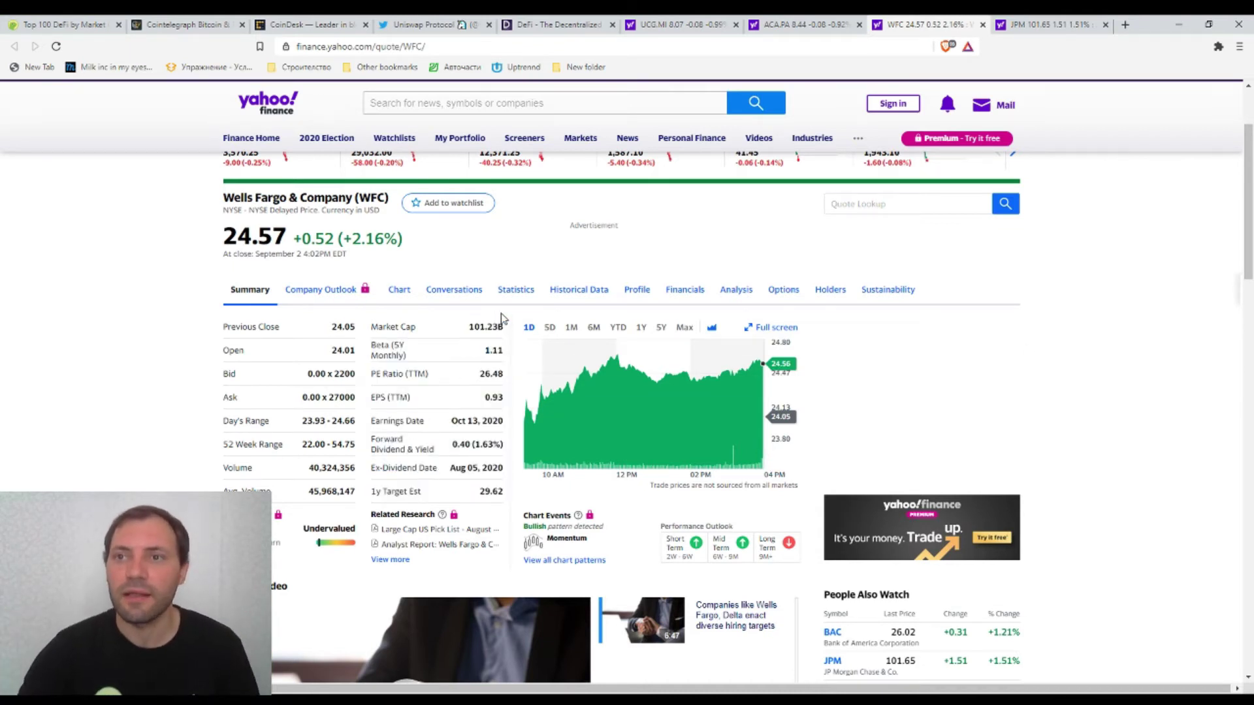
{"action": "key", "text": "ctrl+Tab"}
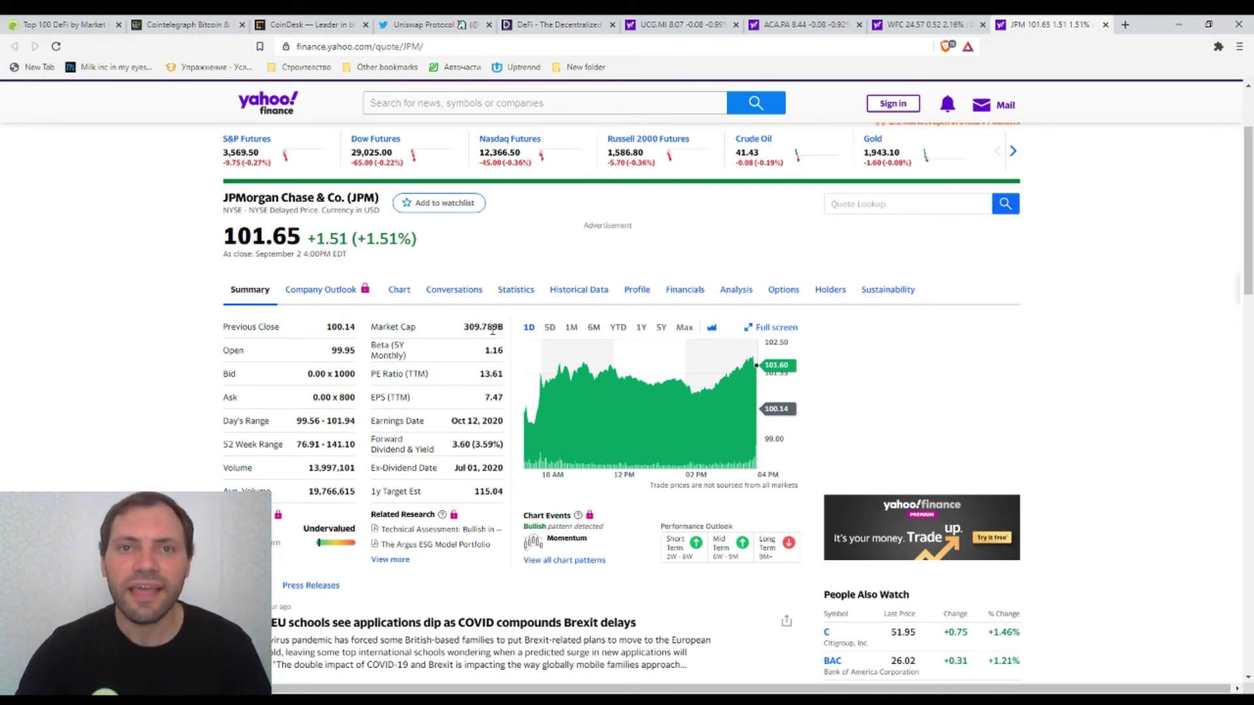
Return to DeFi Pulse's overview ranking Uniswap first at $1.77B locked with 19.00% dominance.
{"action": "left_click", "coordinate": [557, 25]}
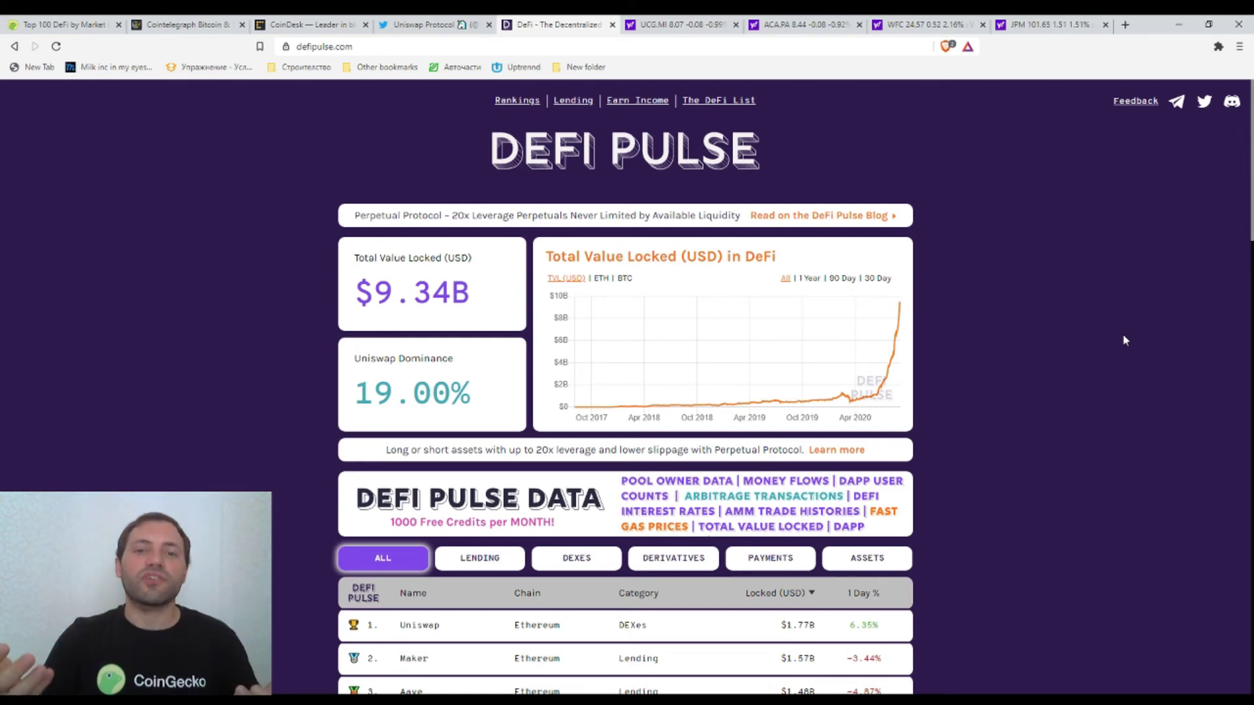
{"action": "scroll", "coordinate": [1123, 340], "scroll_direction": "down", "scroll_amount": 1}
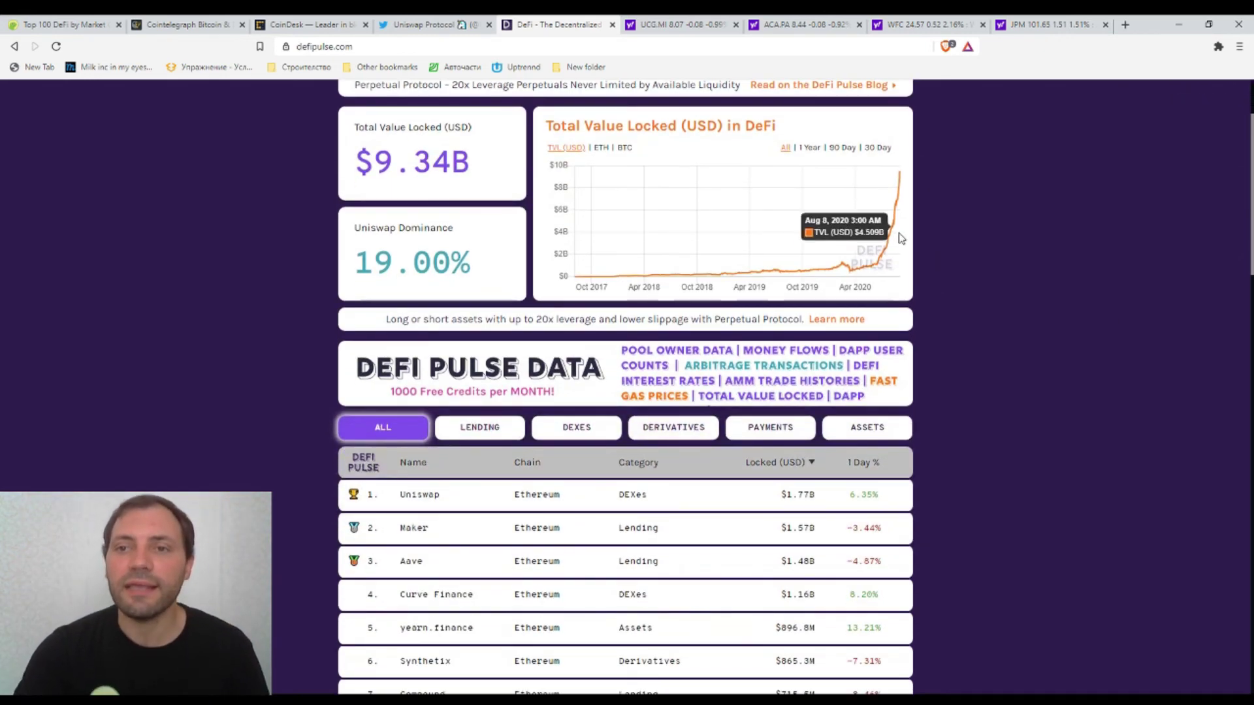
{"action": "scroll", "coordinate": [1076, 279], "scroll_direction": "up", "scroll_amount": 1}
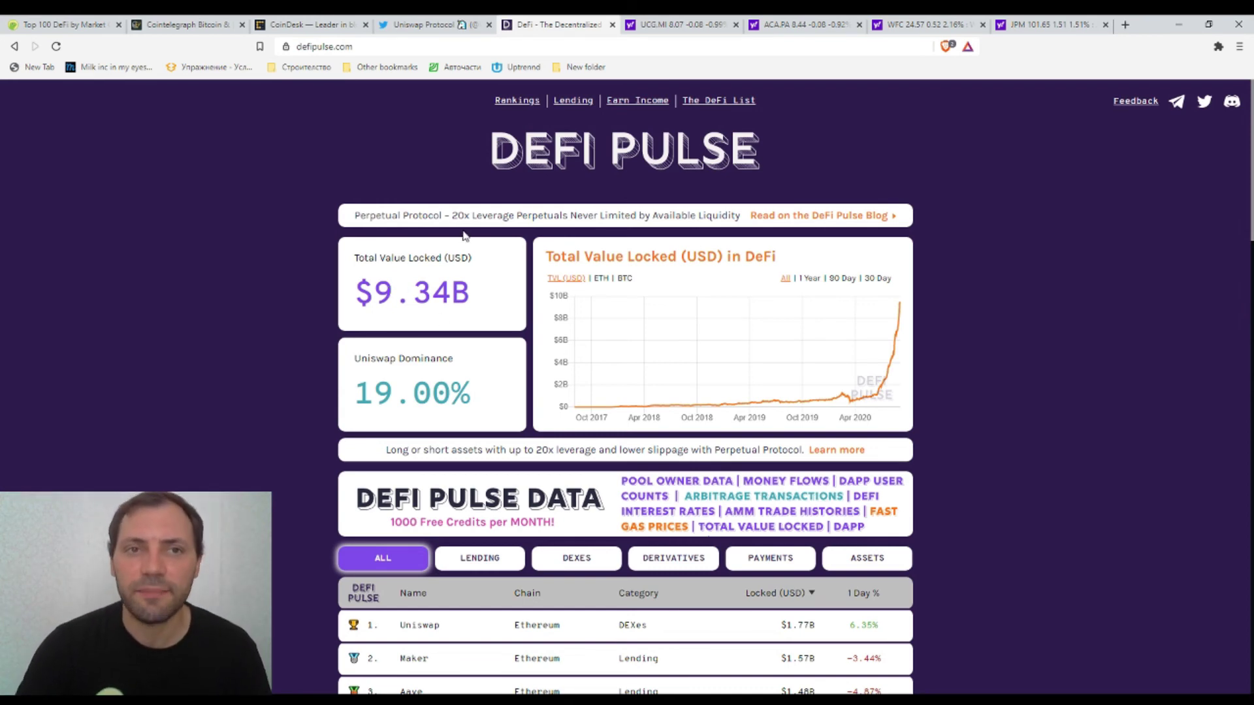
Bring up CoinGecko's exchange trust-score ranking by normalized 24h volume, Binance first and Uniswap (v2) third.
{"action": "key", "text": "ctrl+1"}
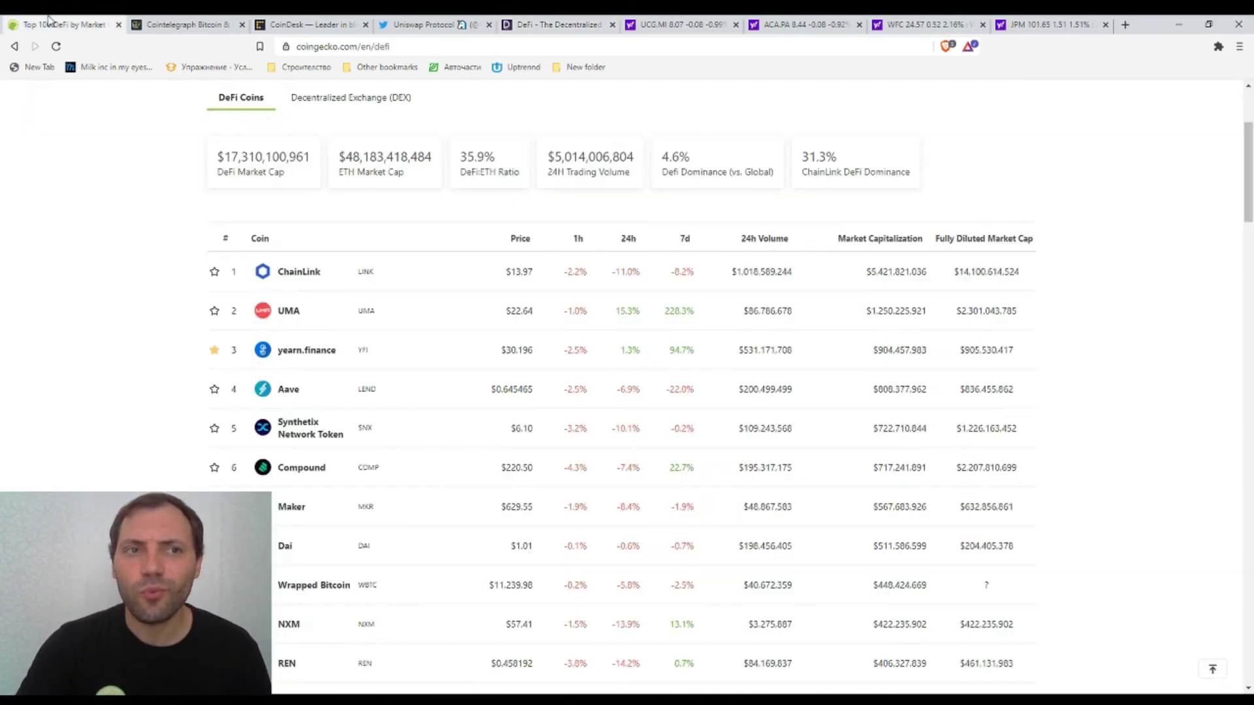
{"action": "scroll", "coordinate": [533, 333], "scroll_direction": "up", "scroll_amount": 1}
{"action": "scroll", "coordinate": [534, 294], "scroll_direction": "up", "scroll_amount": 2}
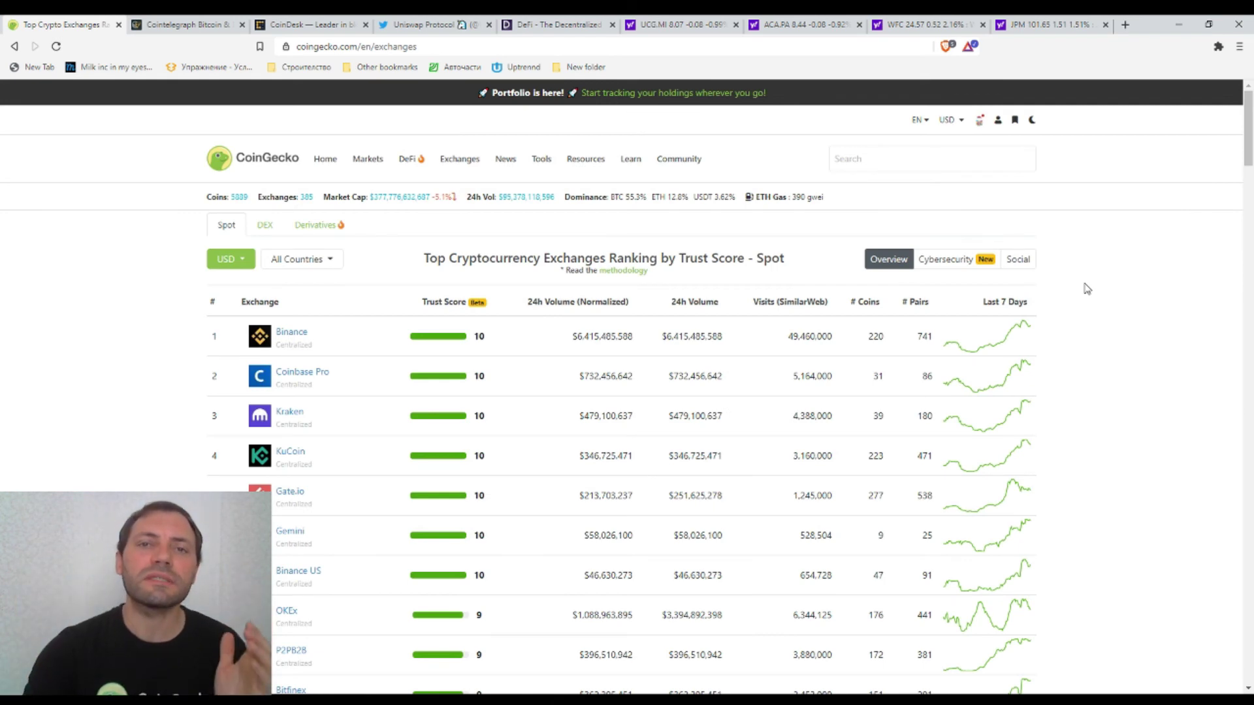
{"action": "scroll", "coordinate": [315, 267], "scroll_direction": "down", "scroll_amount": 1}
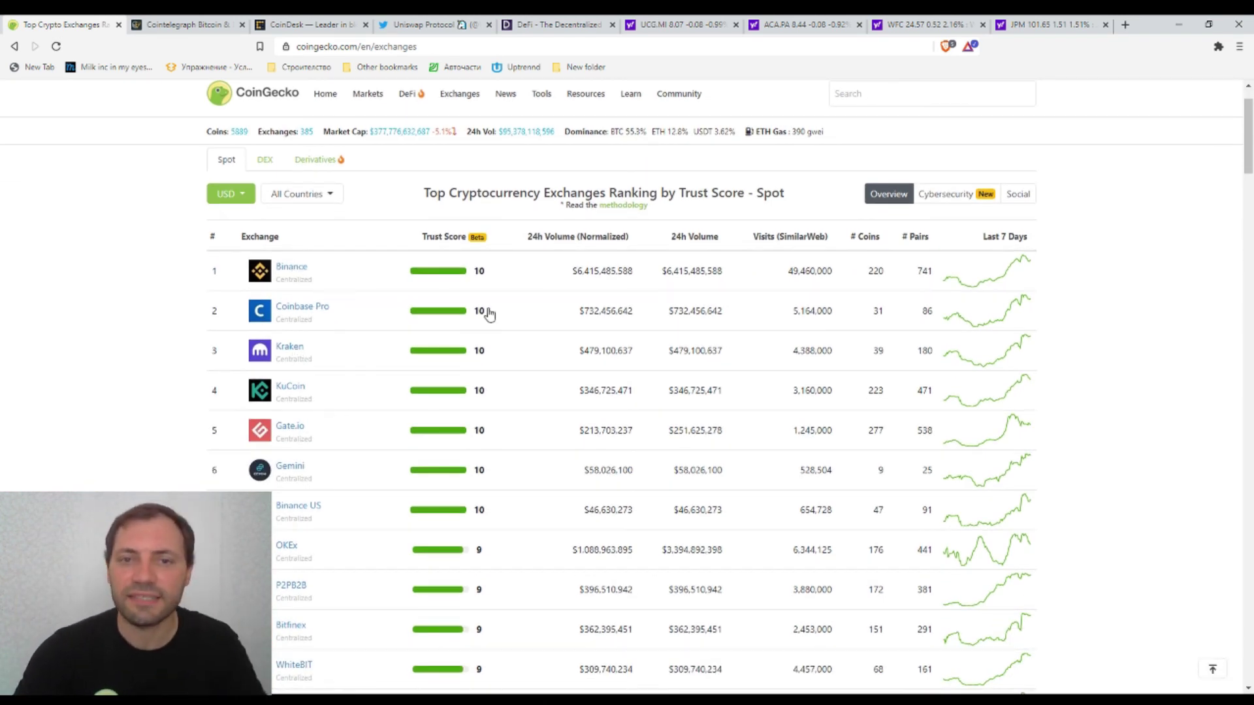
{"action": "left_click", "coordinate": [621, 238]}
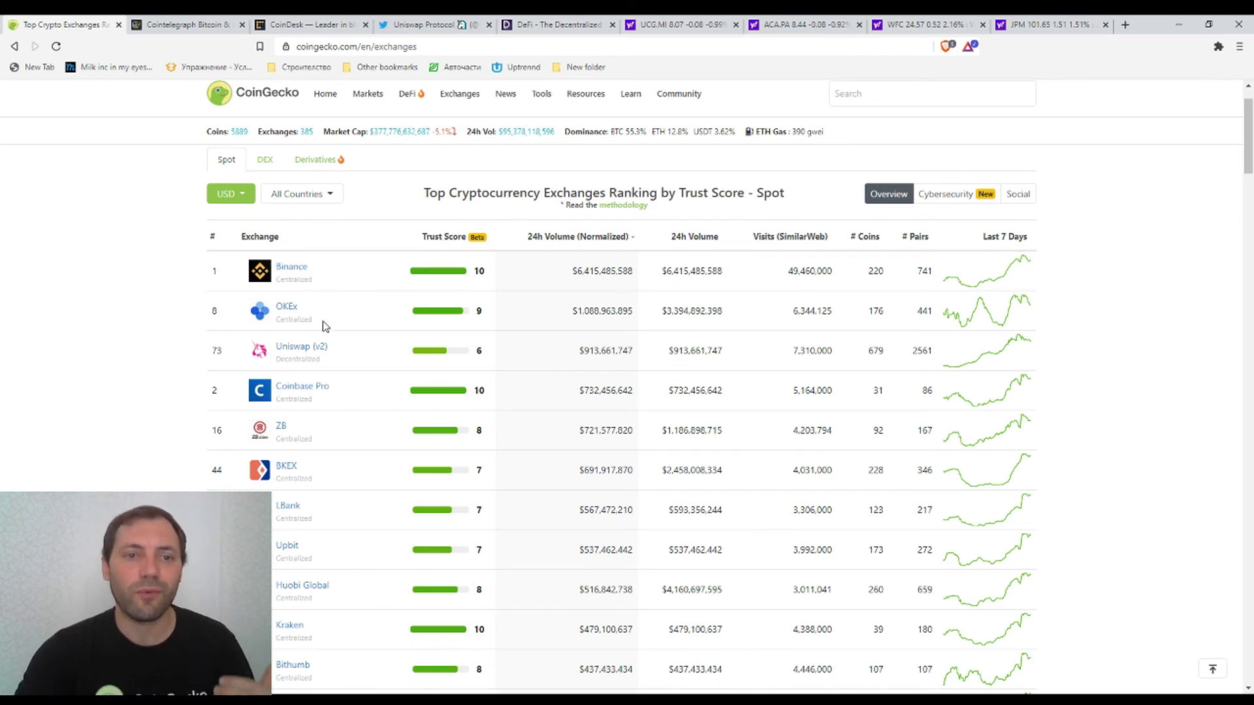
{"action": "scroll", "coordinate": [314, 311], "scroll_direction": "down", "scroll_amount": 2}
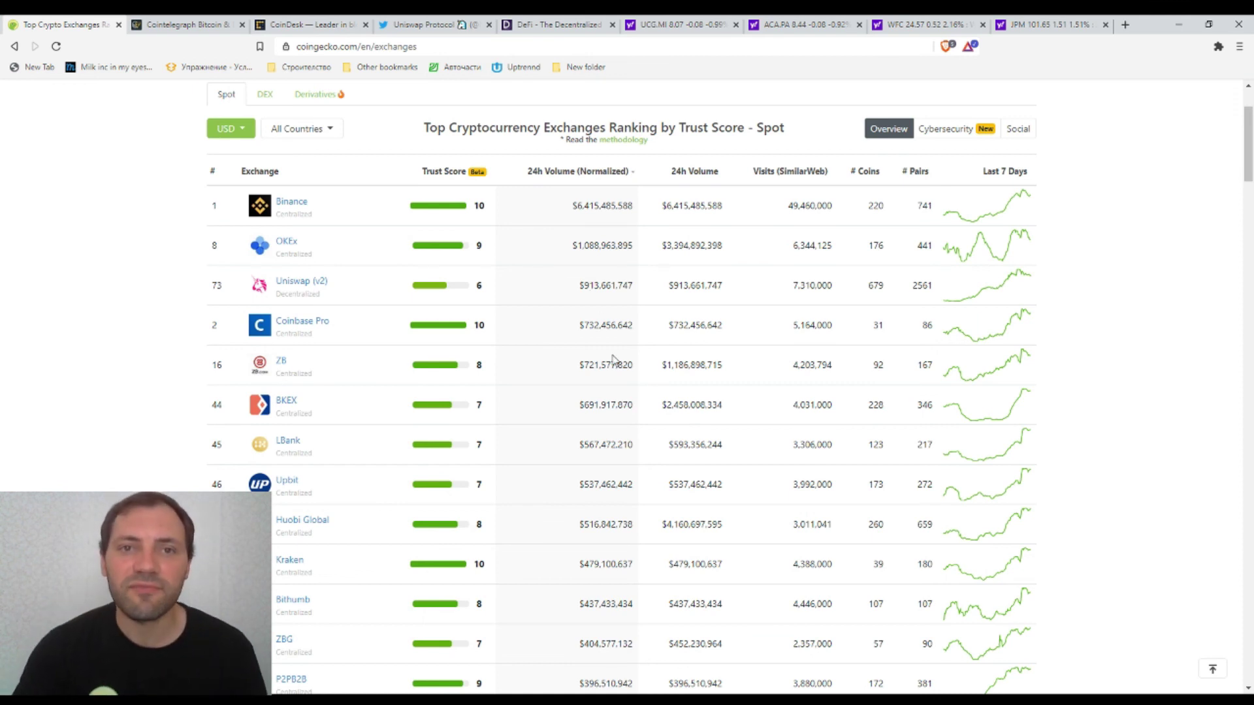
Return to DeFi Pulse's $9.34B total value locked overview with its all-time growth chart.
{"action": "key", "text": "ctrl+5"}
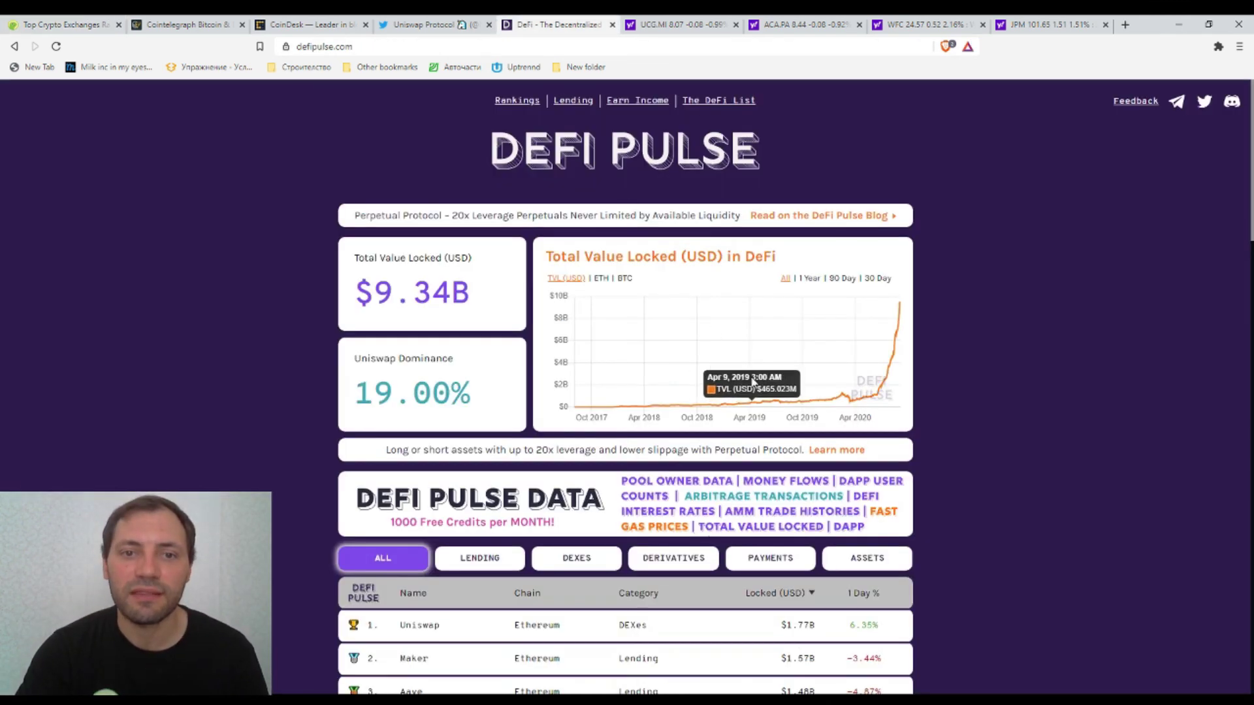